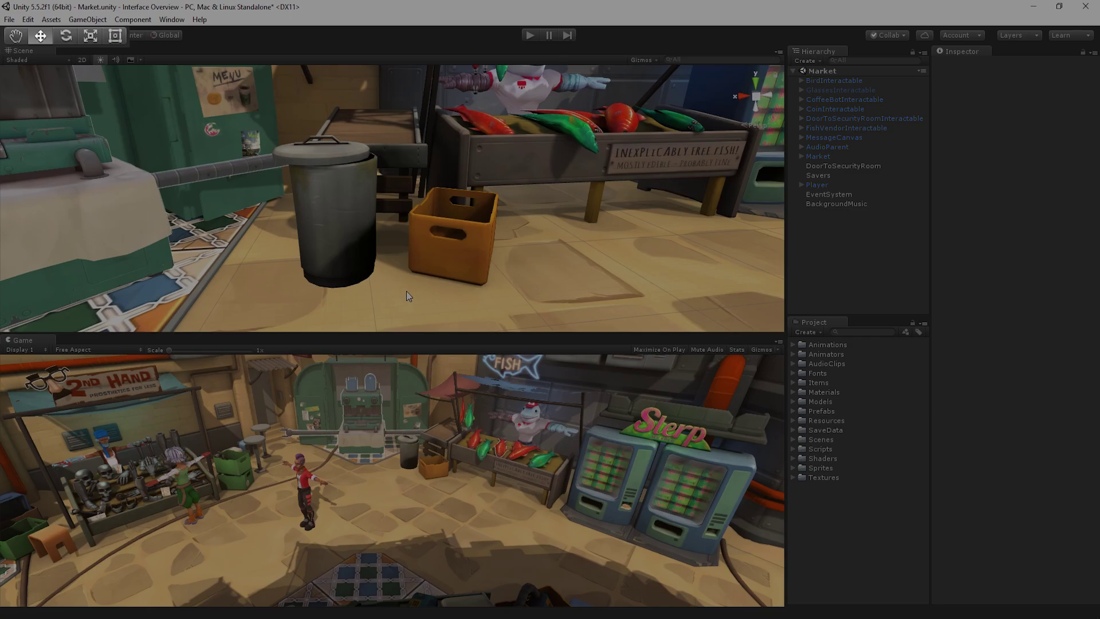
key("q")
key("w")
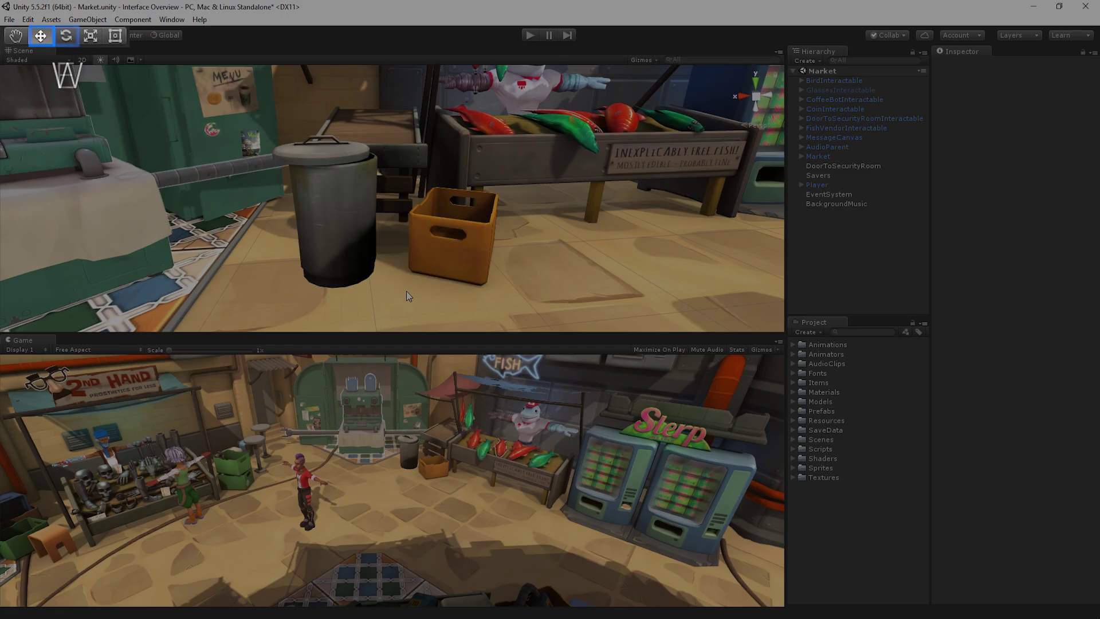
key("e")
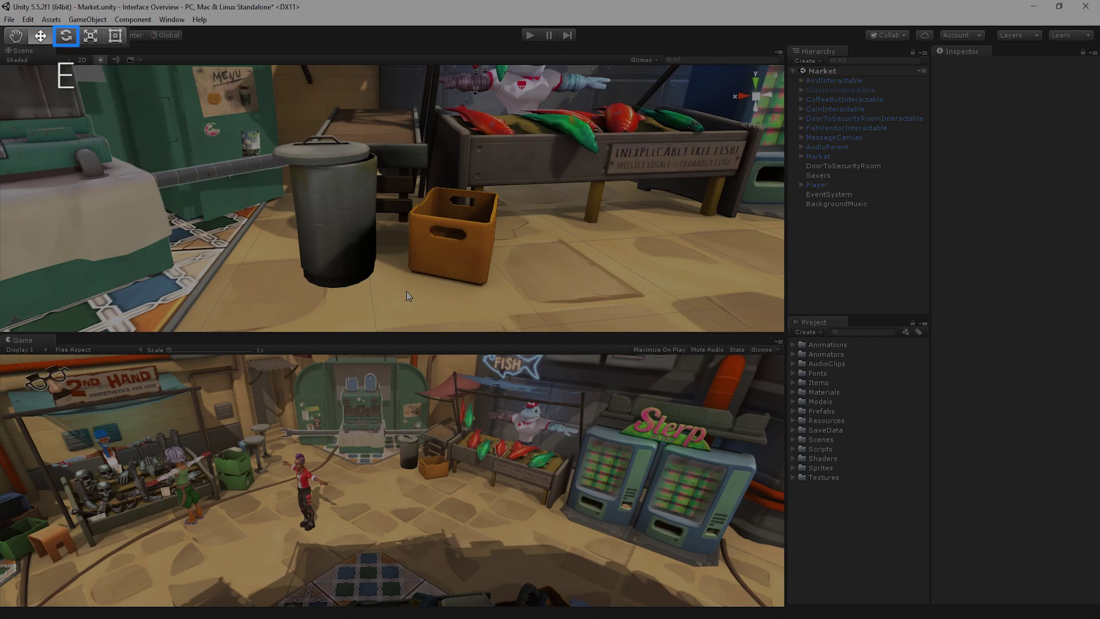
key("r")
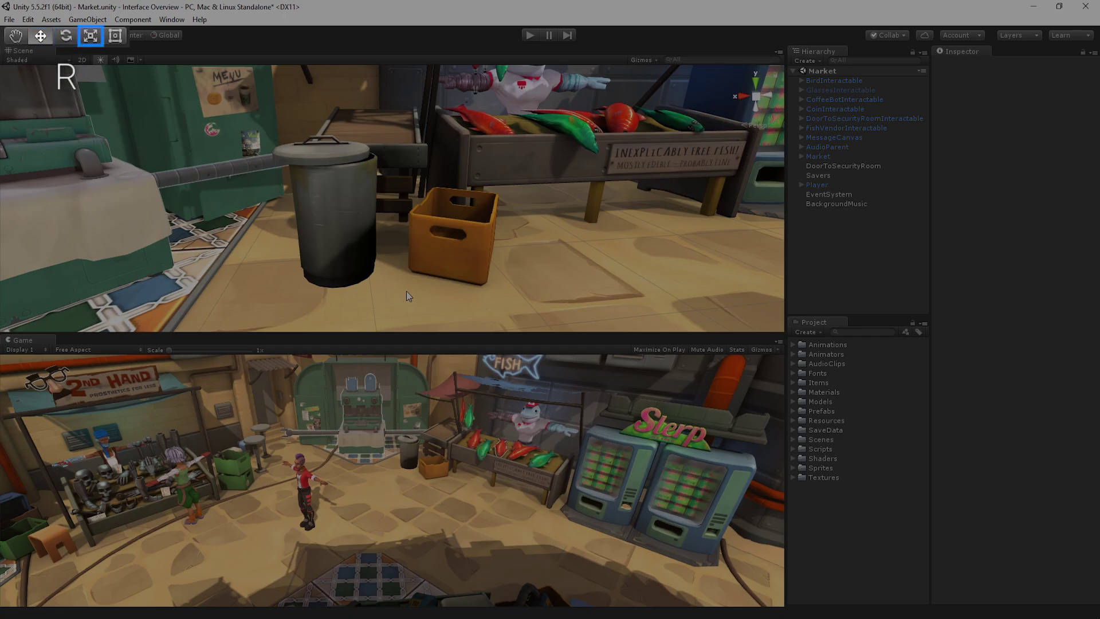
key("t")
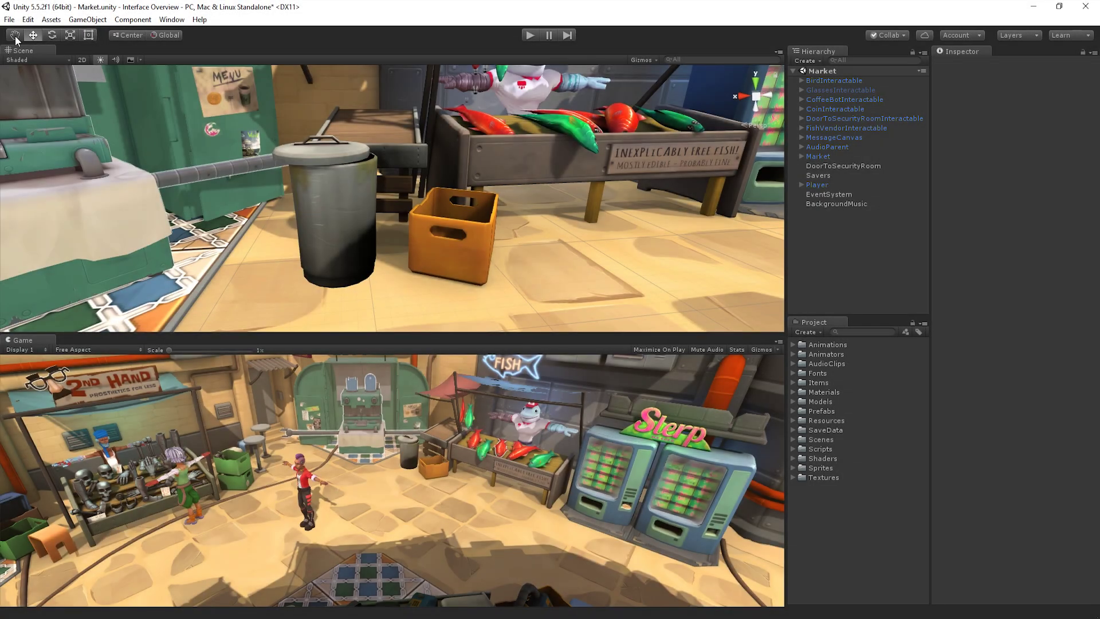
Step: Select the dustbin beside the orange crate and move it slightly along single axes and within a plane
left_click(16, 37)
mouse_move(383, 264)
left_mouse_down()
mouse_move(380, 249)
mouse_move(424, 252)
mouse_move(172, 280)
mouse_move(372, 274)
mouse_move(404, 265)
mouse_move(384, 261)
mouse_move(396, 256)
left_mouse_up()
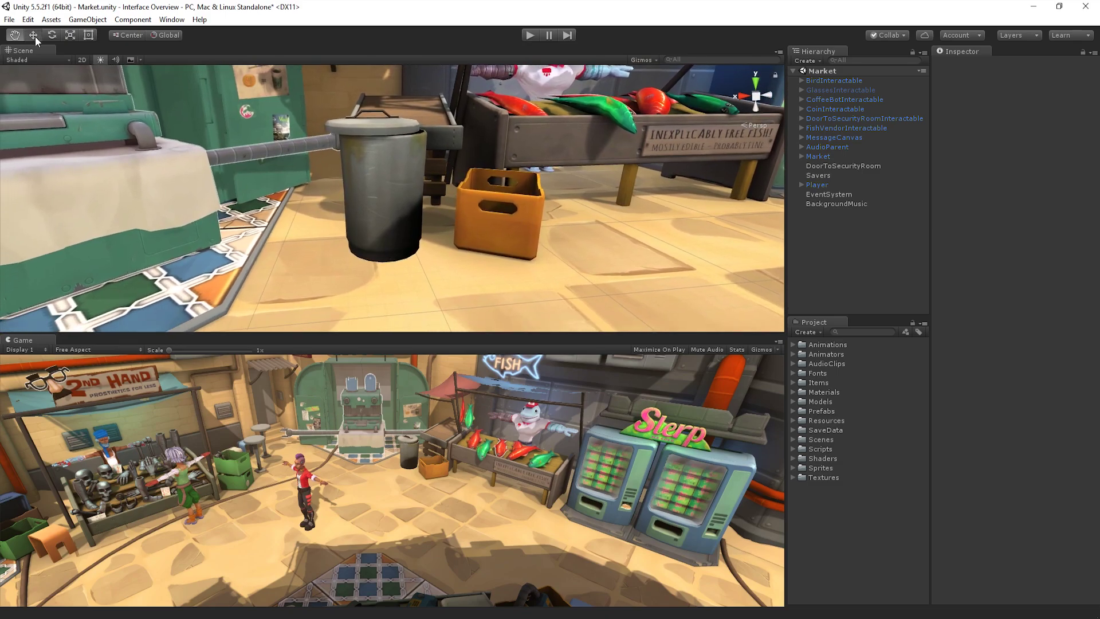
left_click(394, 200)
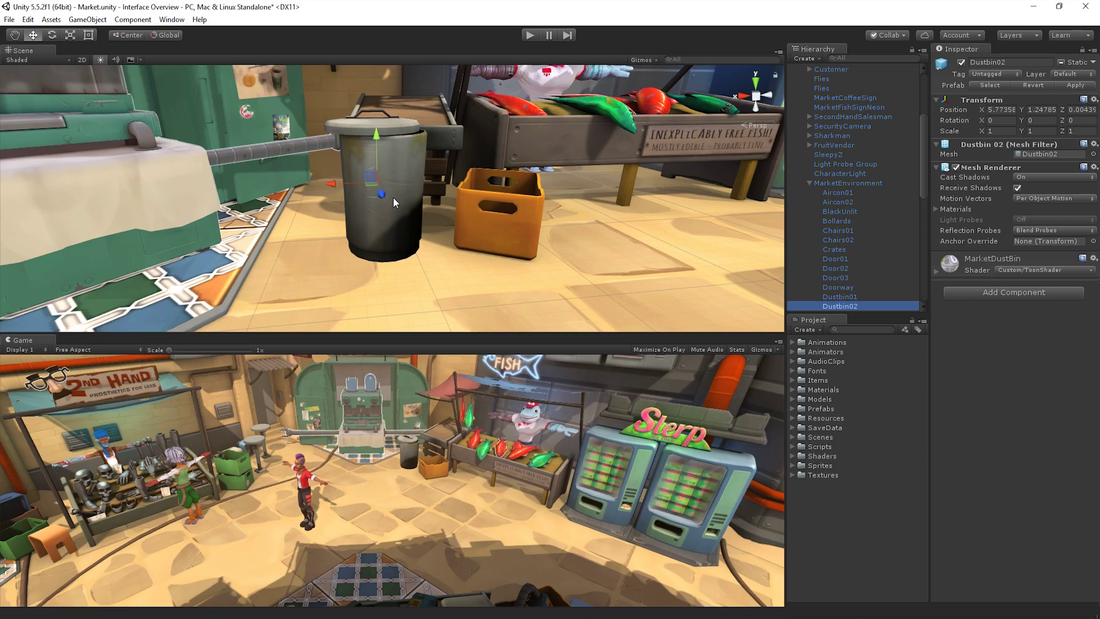
left_click_drag(393, 197, 335, 183)
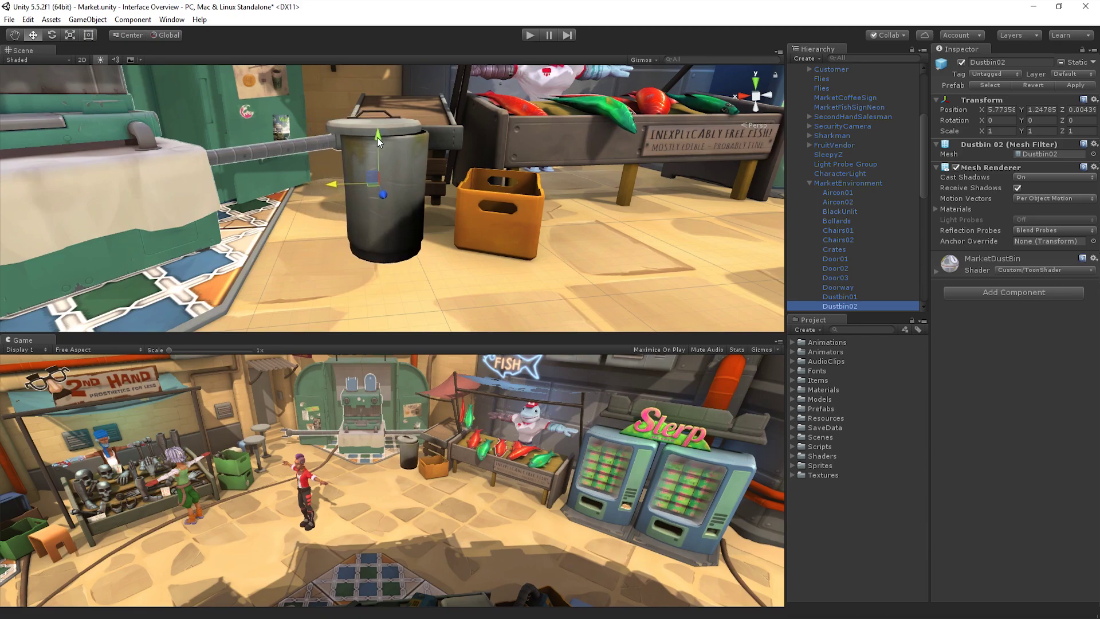
mouse_move(376, 136)
left_mouse_down()
mouse_move(375, 81)
mouse_move(376, 140)
left_mouse_up()
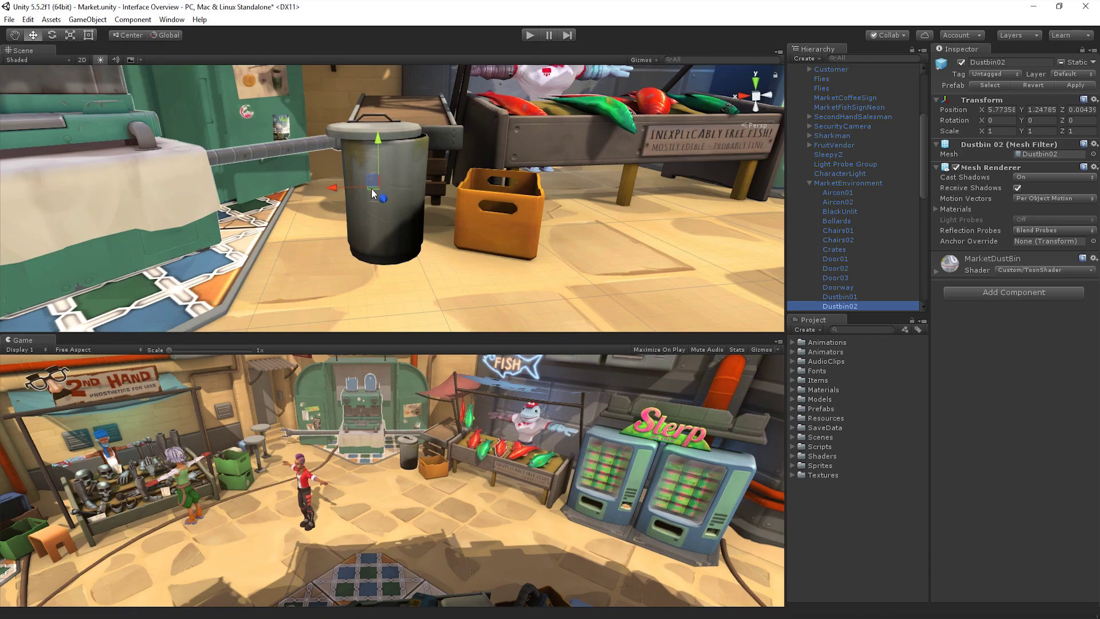
mouse_move(373, 193)
left_mouse_down()
mouse_move(281, 253)
mouse_move(384, 187)
mouse_move(327, 112)
mouse_move(336, 95)
mouse_move(380, 180)
left_mouse_up()
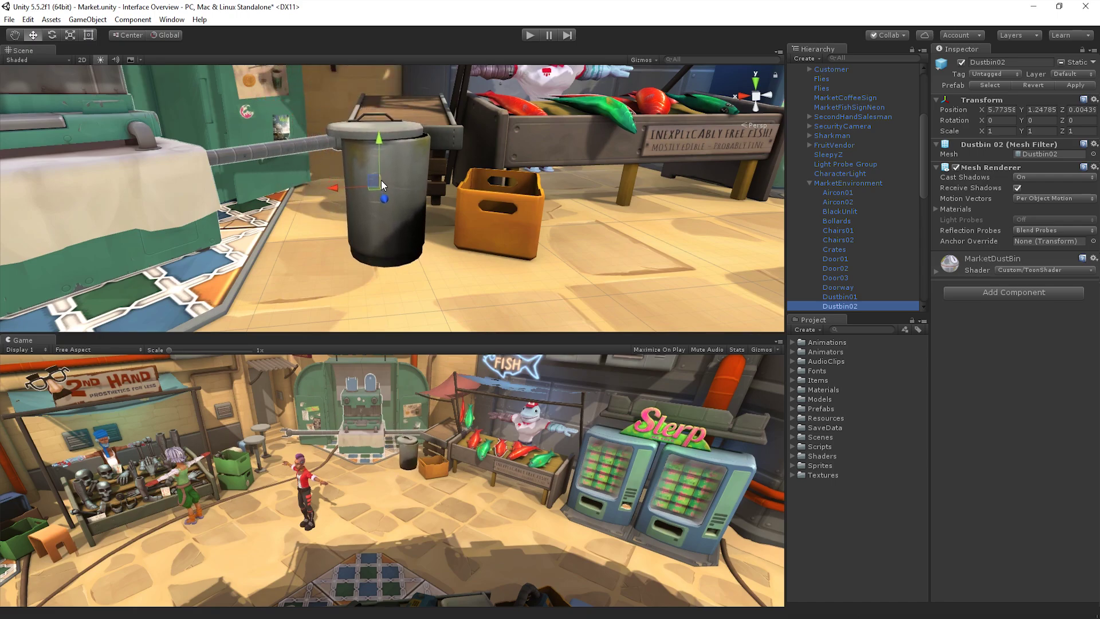
Step: Rotate the dustbin a little about its axes with the Rotate tool
left_click(52, 35)
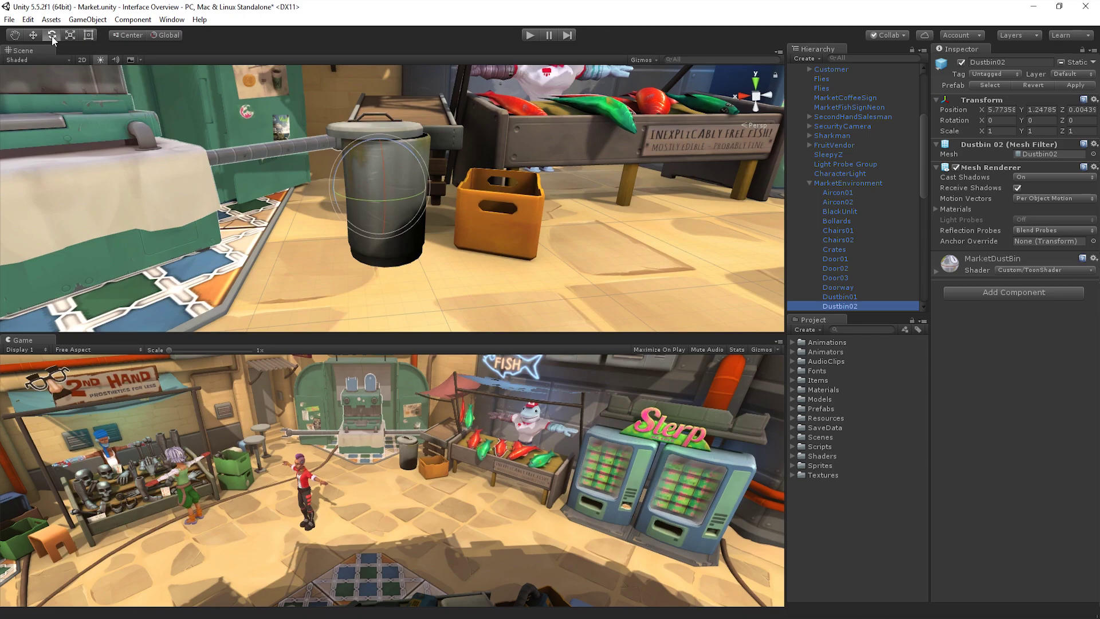
left_click_drag(383, 166, 361, 204)
left_click_drag(424, 174, 411, 65)
Step: Scale the dustbin along its red and blue axes separately, and uniformly in all directions
key("r")
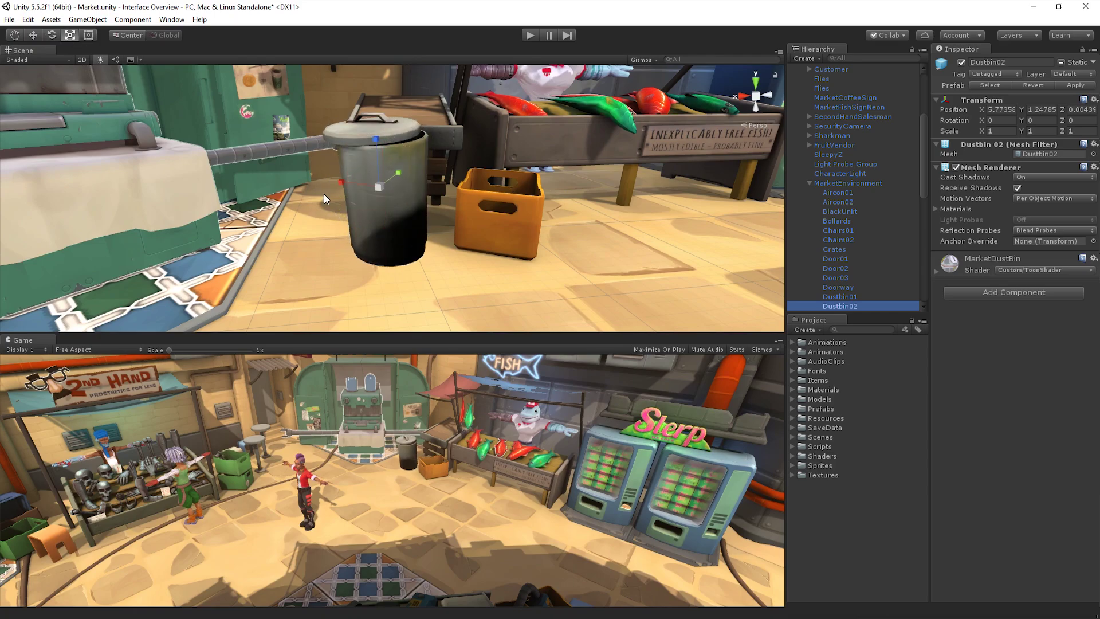
left_click_drag(343, 182, 399, 174)
mouse_move(376, 138)
left_mouse_down()
mouse_move(373, 91)
mouse_move(383, 158)
mouse_move(377, 133)
mouse_move(378, 146)
left_mouse_up()
mouse_move(380, 185)
left_mouse_down()
mouse_move(555, 98)
mouse_move(429, 176)
mouse_move(337, 213)
mouse_move(380, 195)
left_mouse_up()
Step: Resize the dustbin and the 2D scene's player sprite from their corners with the Rect tool
left_click(89, 35)
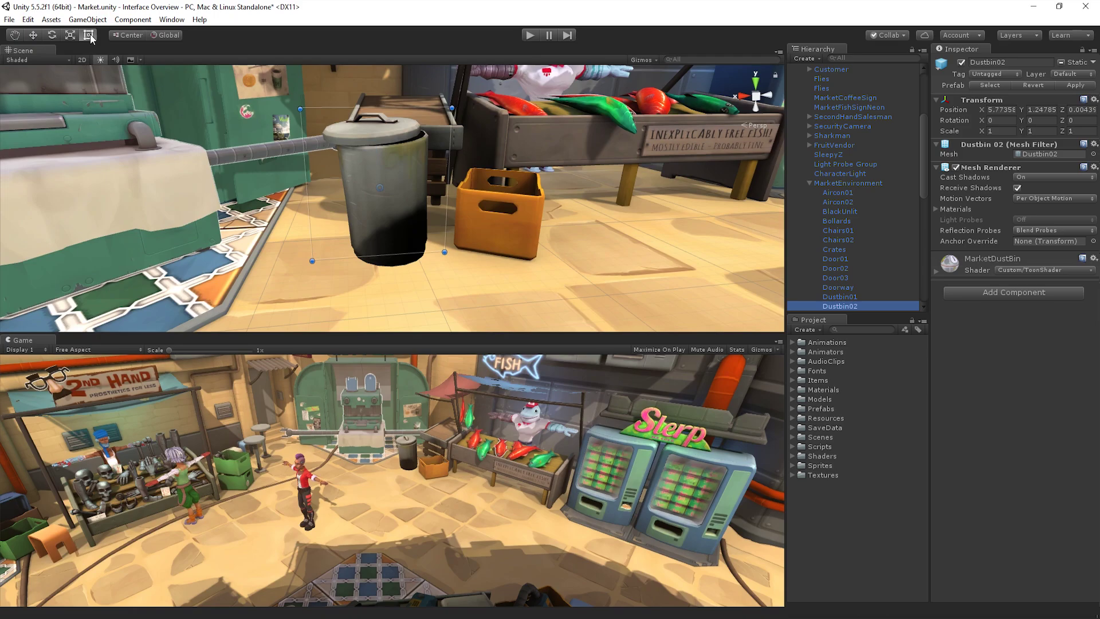
mouse_move(452, 108)
left_mouse_down()
mouse_move(480, 73)
mouse_move(448, 131)
mouse_move(452, 117)
left_mouse_up()
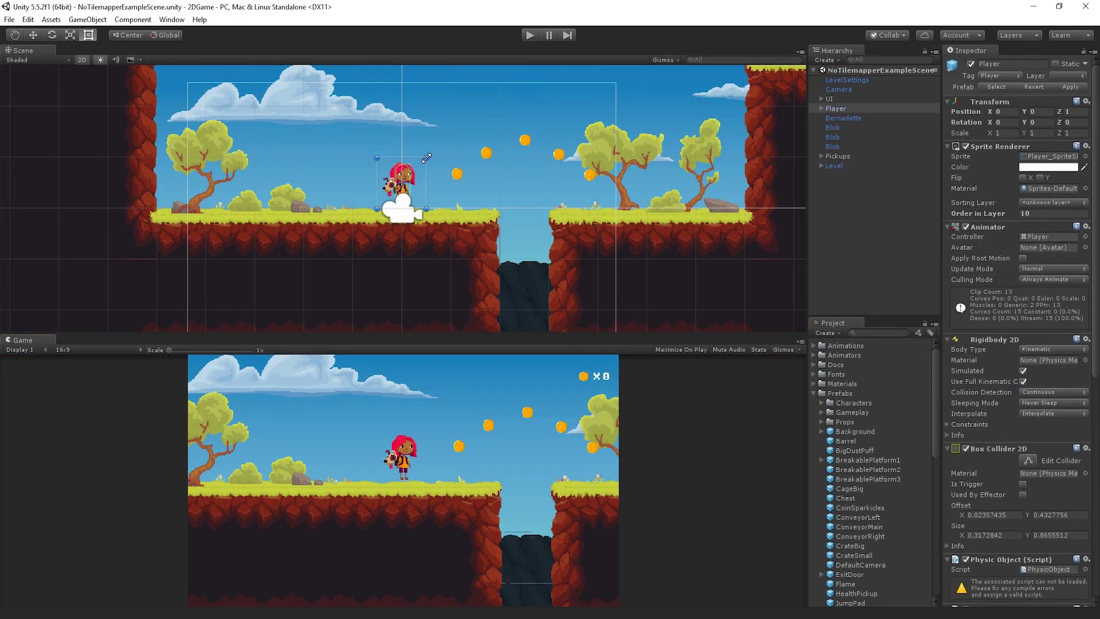
left_click_drag(426, 157, 378, 176)
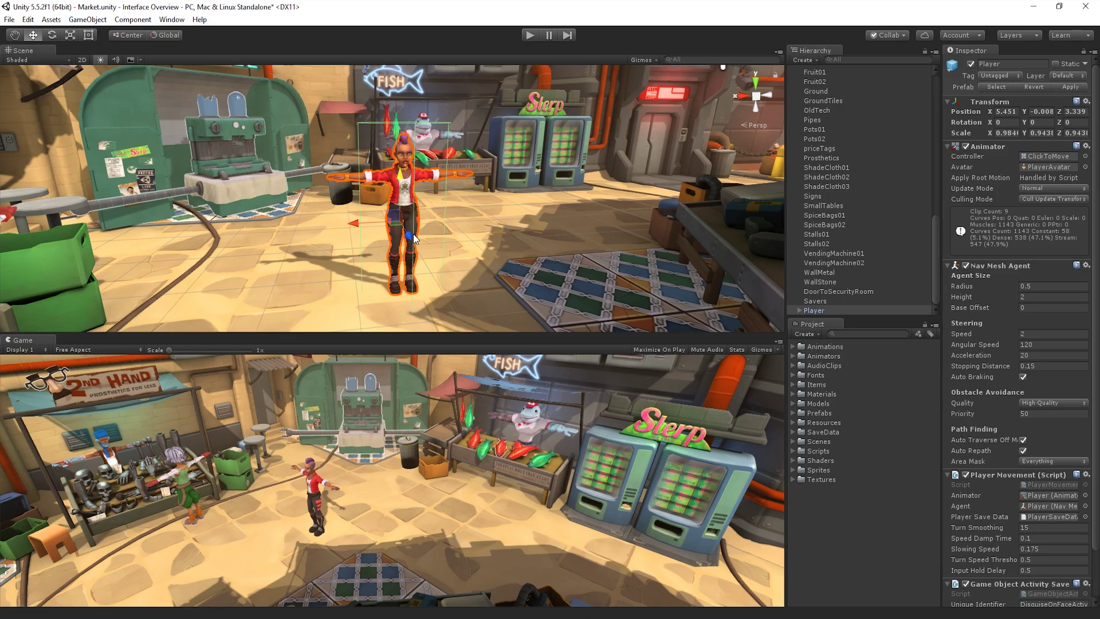
Step: Move the Player character in the market to about X 4.533, Y 0.766, Z 3.15
key("q")
left_click_drag(415, 238, 466, 164)
key("w")
left_click_drag(229, 238, 305, 231)
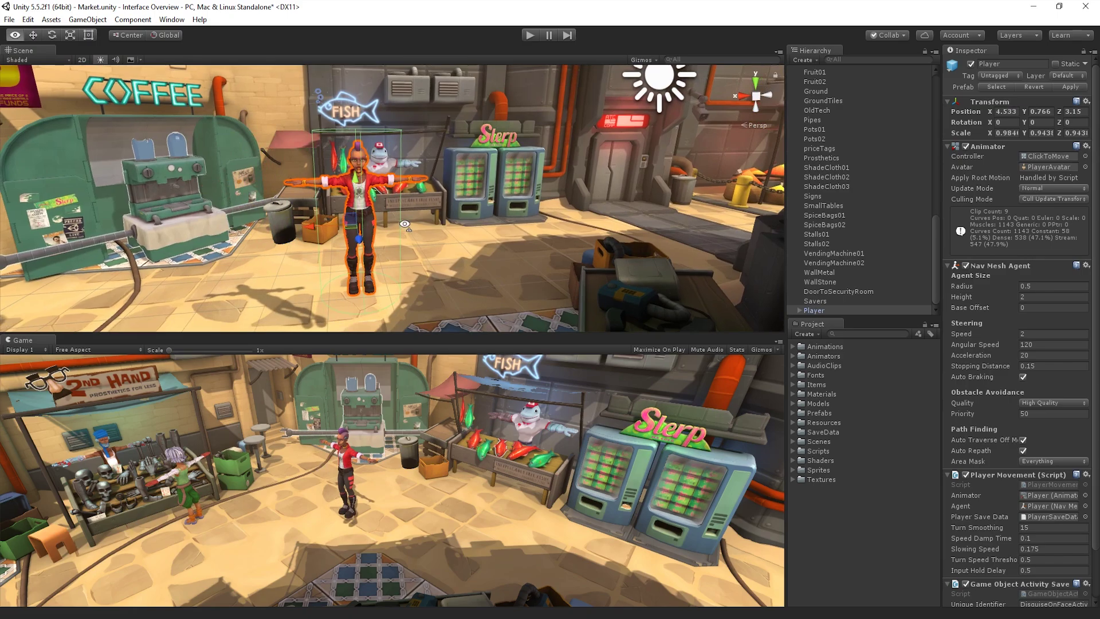
Step: Examine the Player and its surroundings by orbiting and zooming the Scene view and framing the selected character
left_click_drag(304, 231, 372, 223, "alt")
scroll(370, 218, "up", 10, "alt")
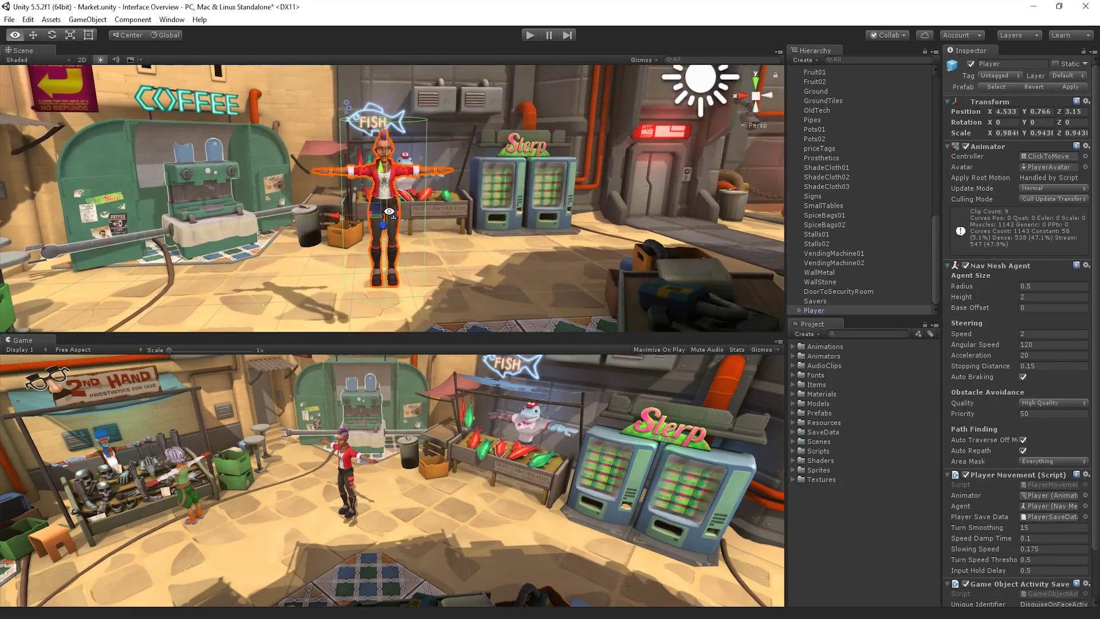
scroll(366, 202, "down", 12, "alt")
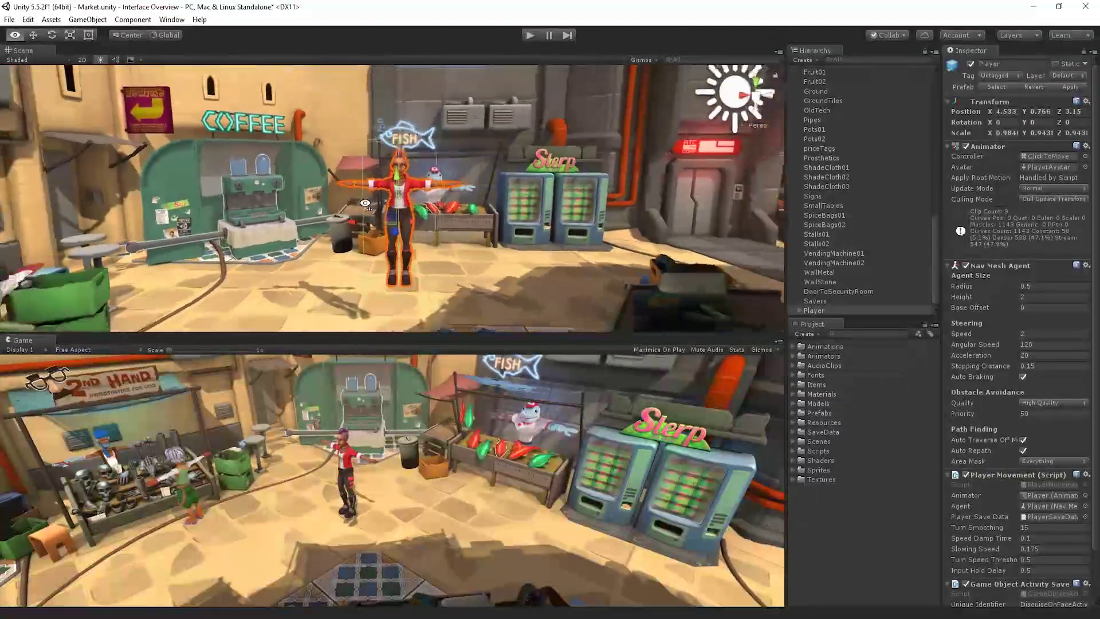
left_click_drag(365, 203, 432, 224, "alt")
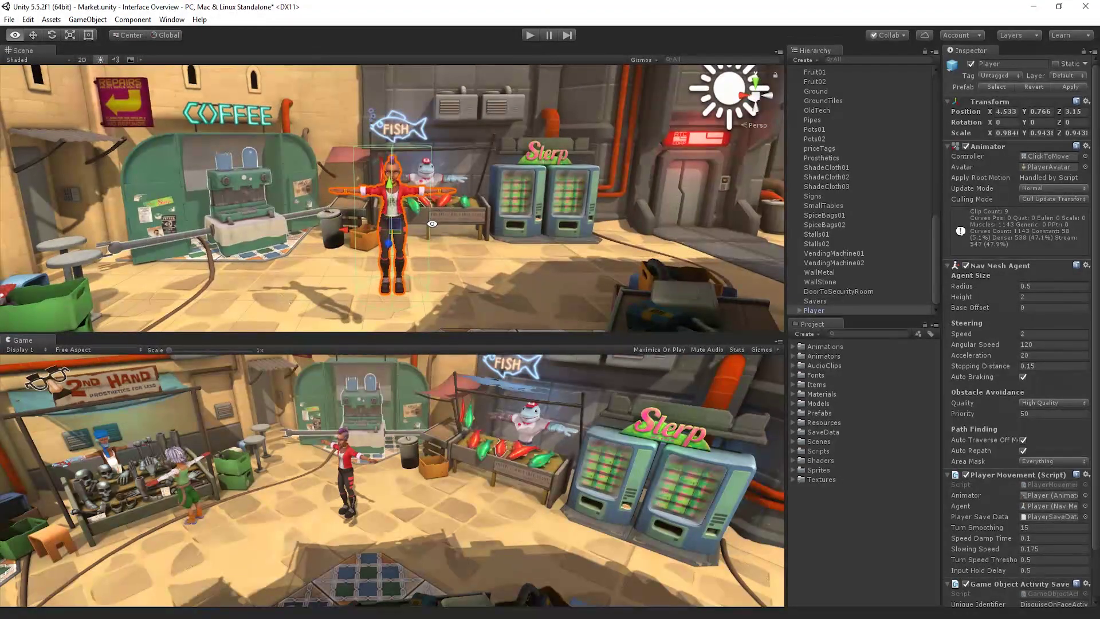
left_click_drag(346, 240, 374, 210, "alt")
key("f")
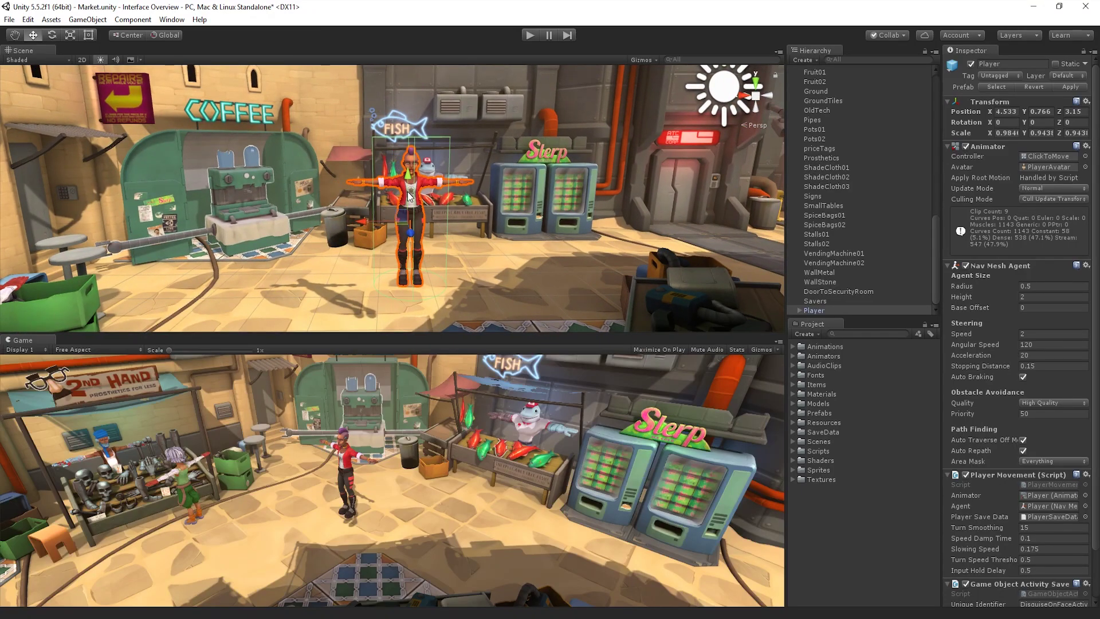
right_click_drag(410, 196, 547, 117, "alt")
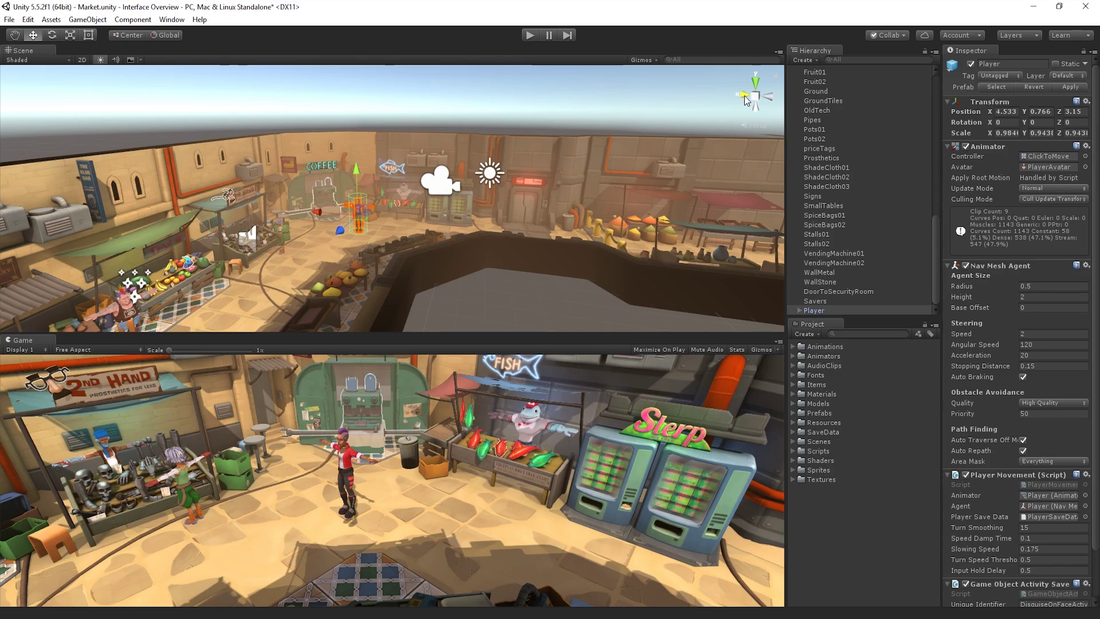
Step: View the market scene from the top and along its axes, and return to a perspective view near the stalls
left_click(744, 95)
left_click(755, 84)
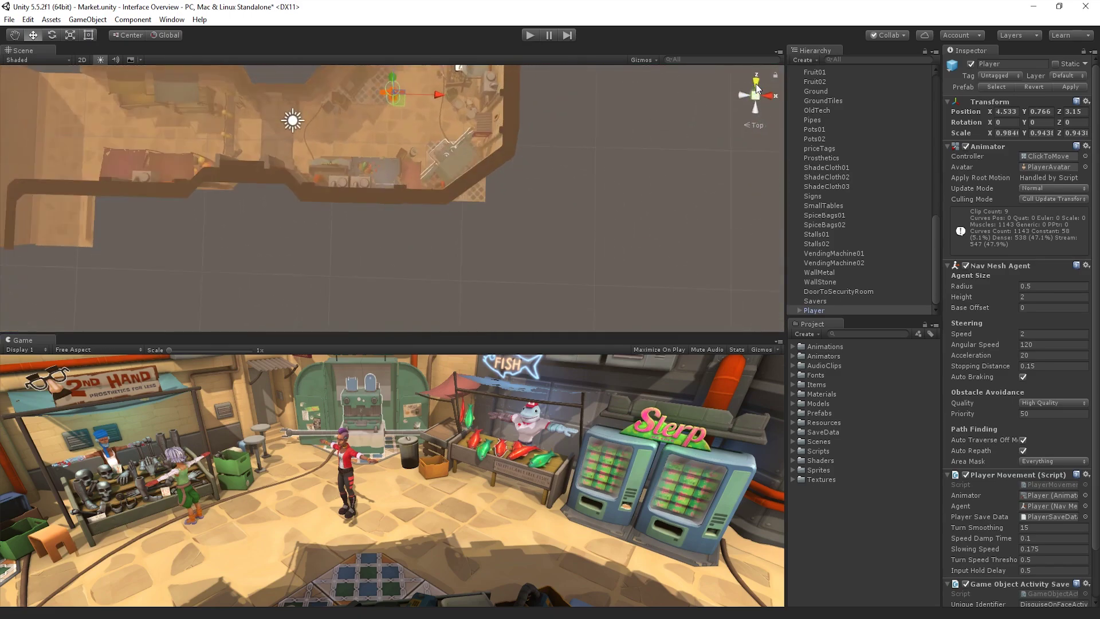
left_click(741, 95)
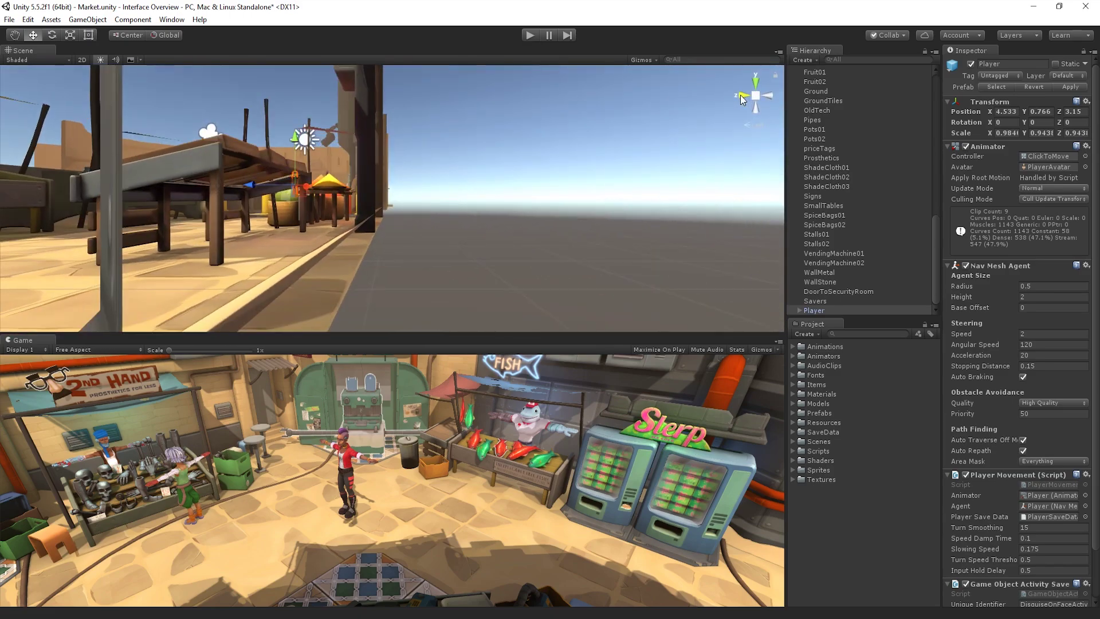
right_click_drag(740, 98, 499, 206)
scroll(499, 207, "up", 10)
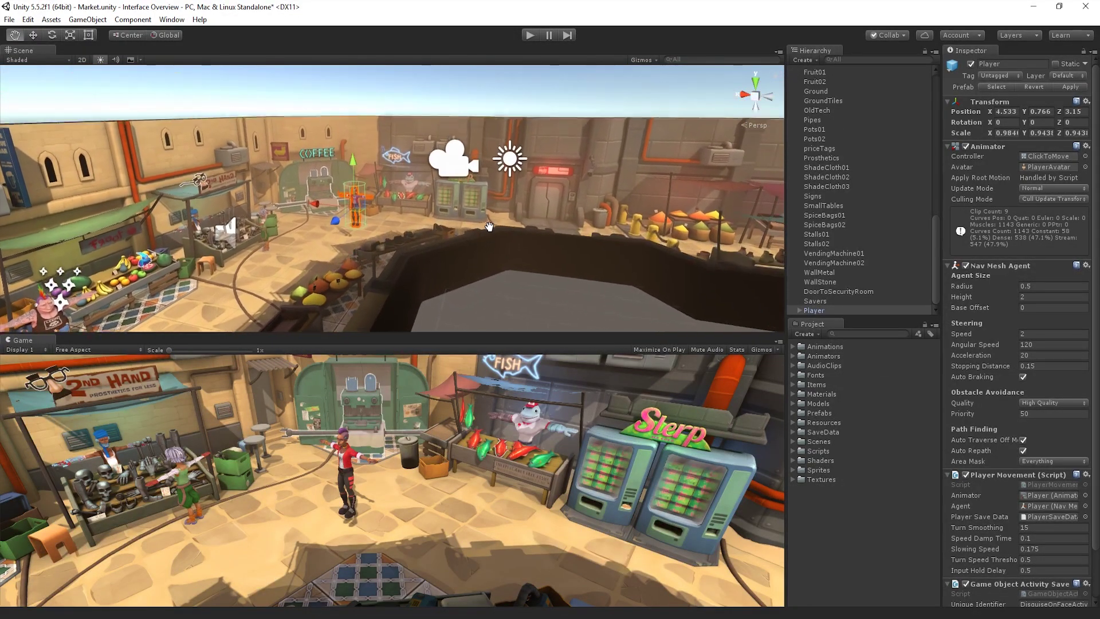
middle_click_drag(517, 249, 521, 238)
right_click_drag(521, 239, 491, 228)
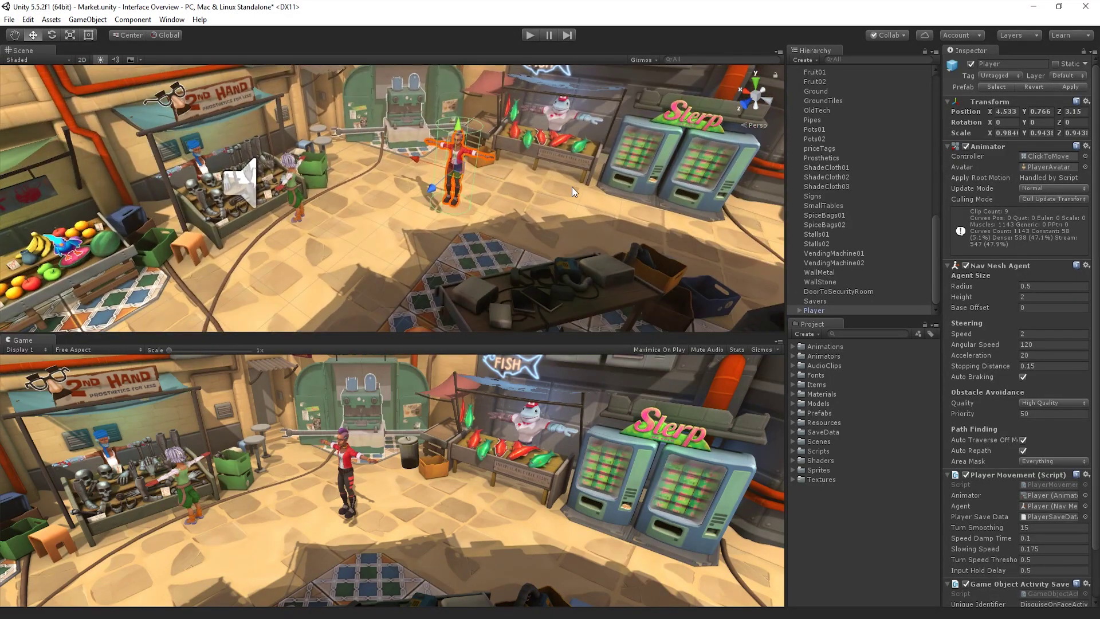
right_click_drag(575, 167, 652, 142)
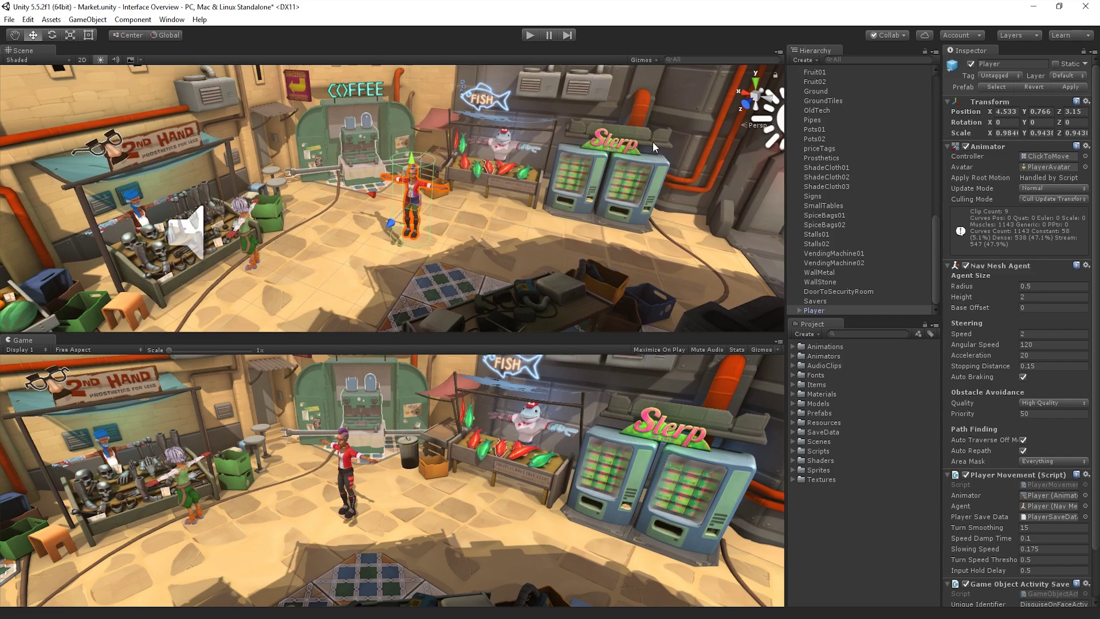
Step: Compare the market scene in isometric and perspective projection, including the isometric view from the right
left_click(756, 96)
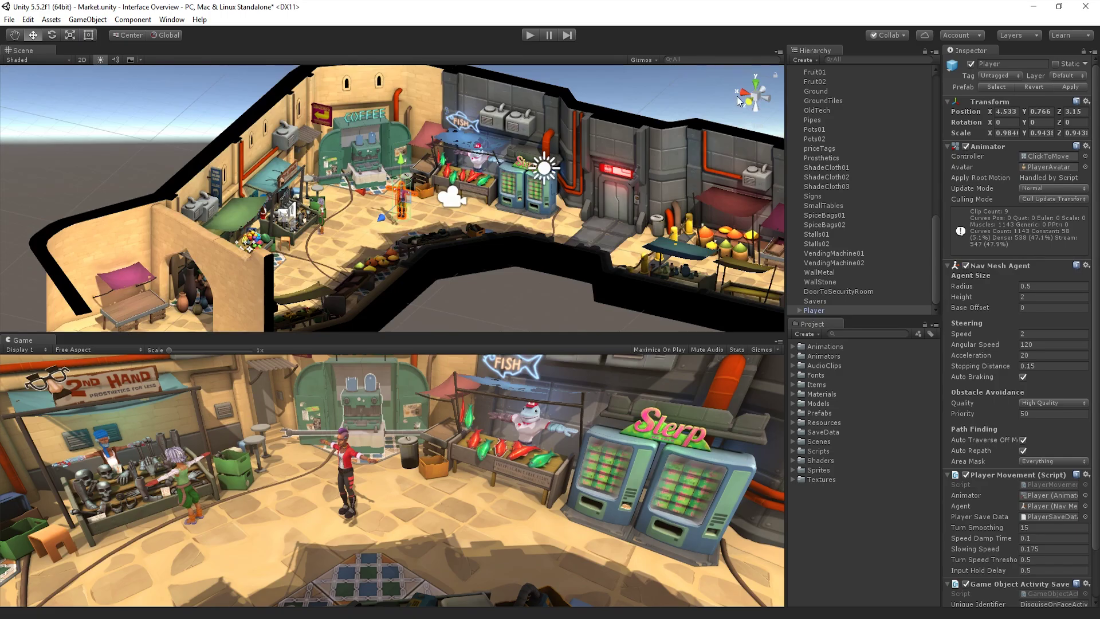
left_click(742, 92)
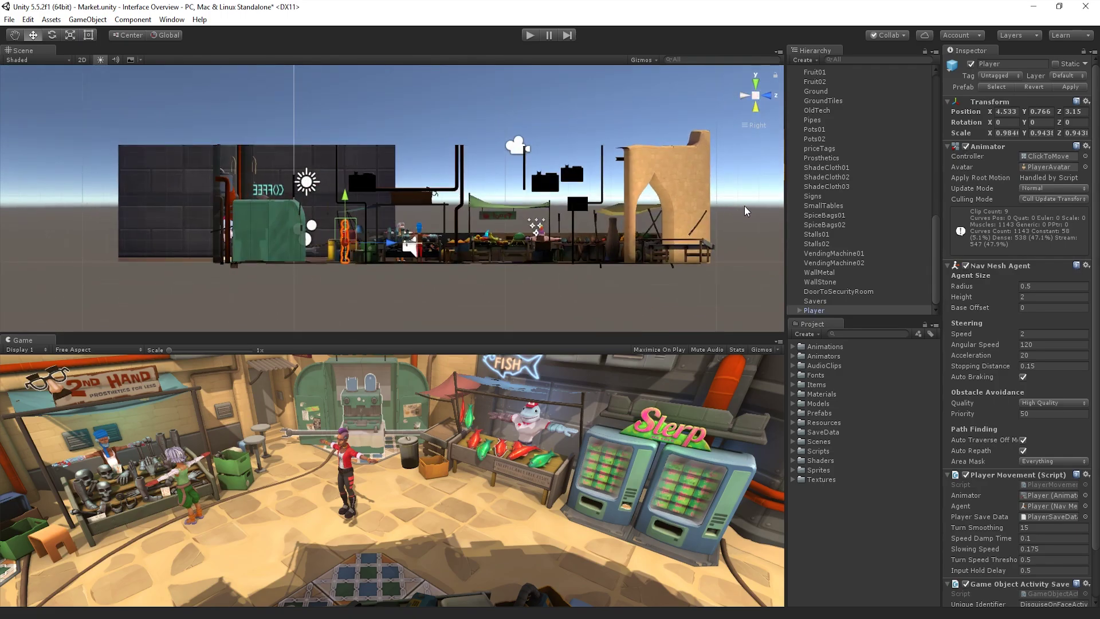
left_click_drag(746, 209, 313, 251, "alt")
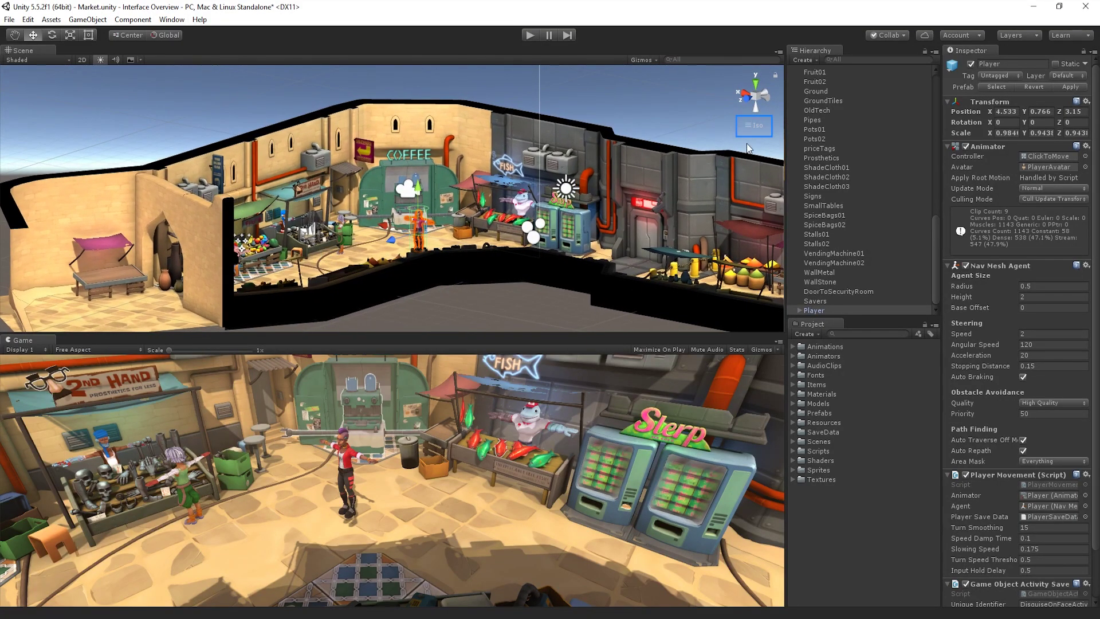
left_click(751, 128)
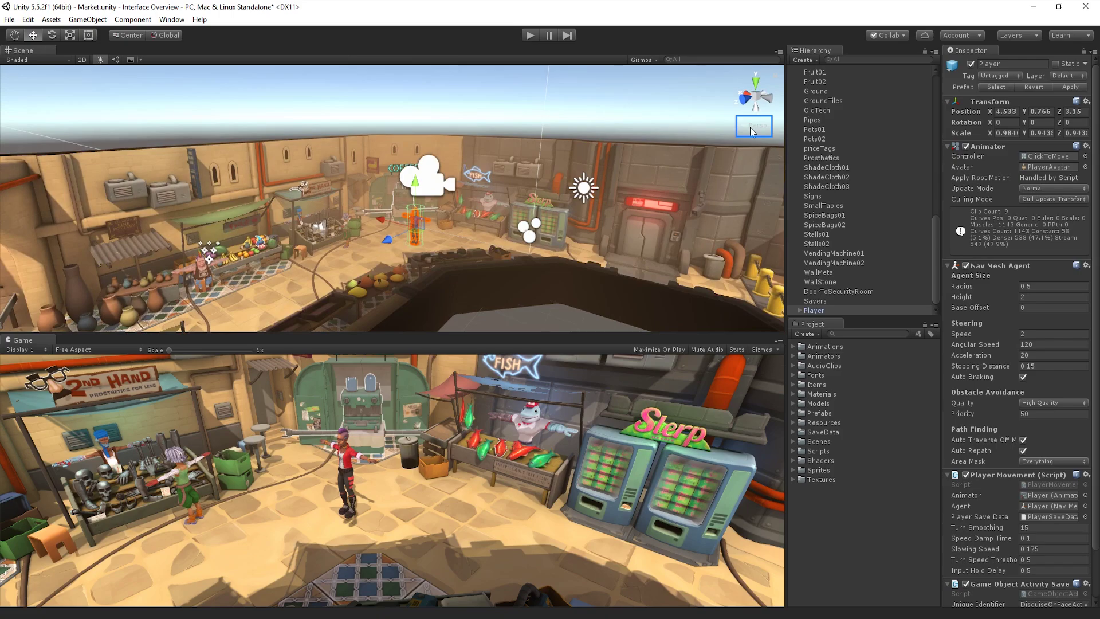
left_click(752, 127)
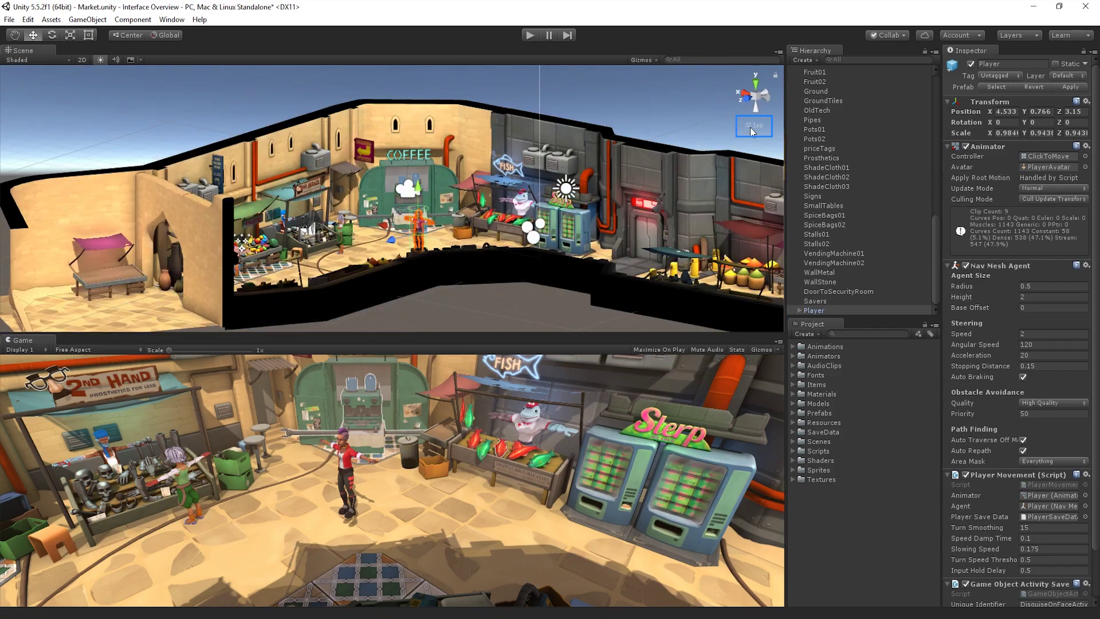
left_click(751, 127)
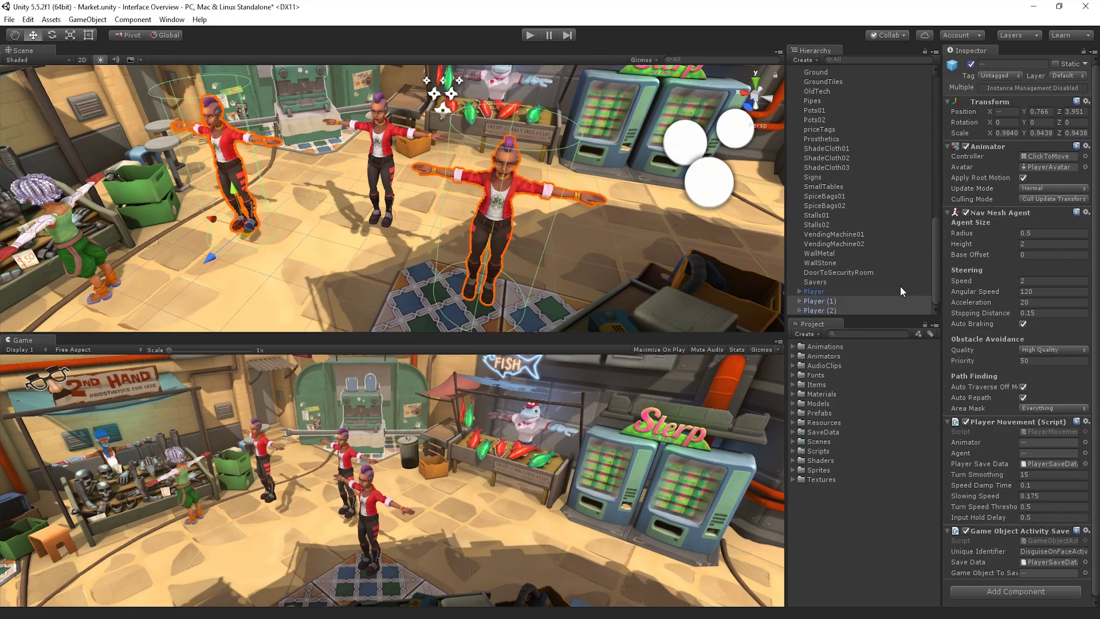
Step: Select all three Player characters, compare the Center and Pivot handle positions, and move the group slightly along the blue axis in Pivot mode
left_click(858, 291)
left_click(850, 310, "shift")
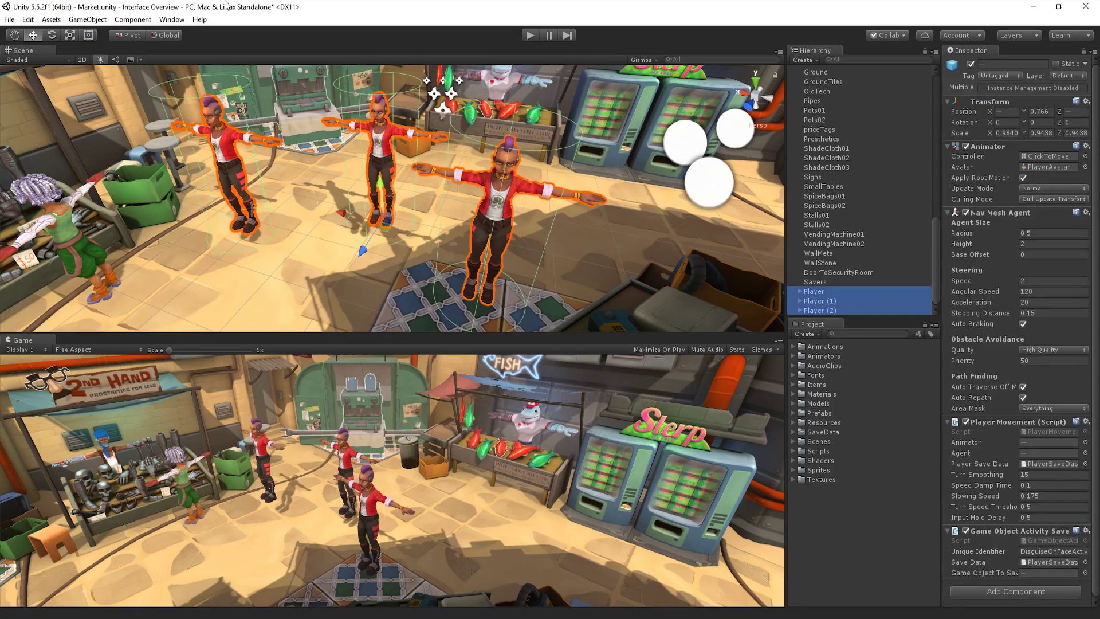
left_click(122, 36)
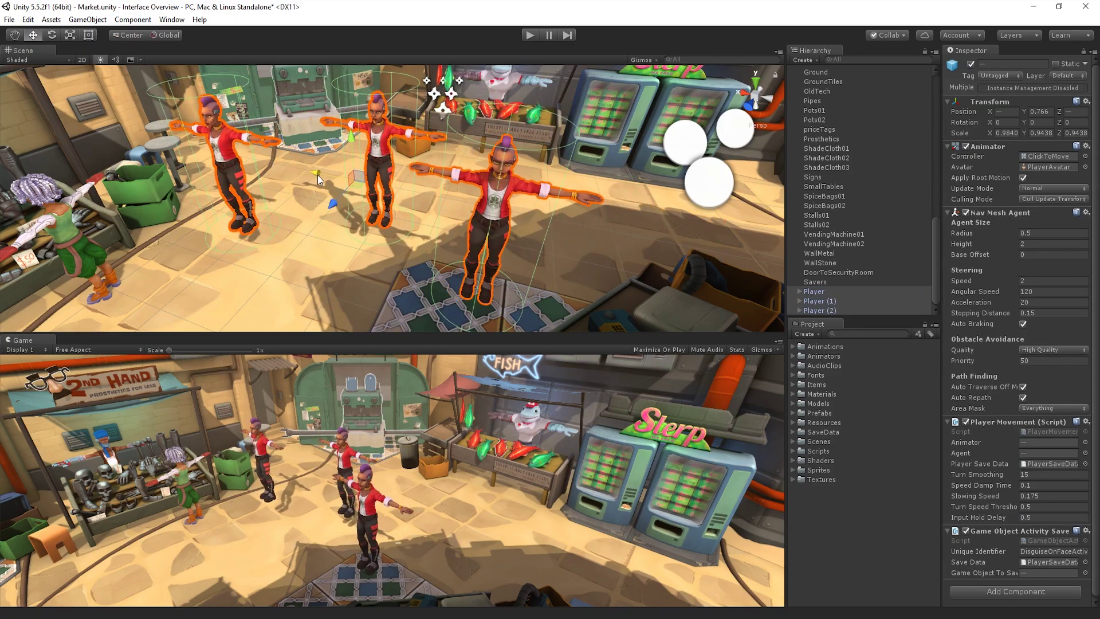
left_click(143, 36)
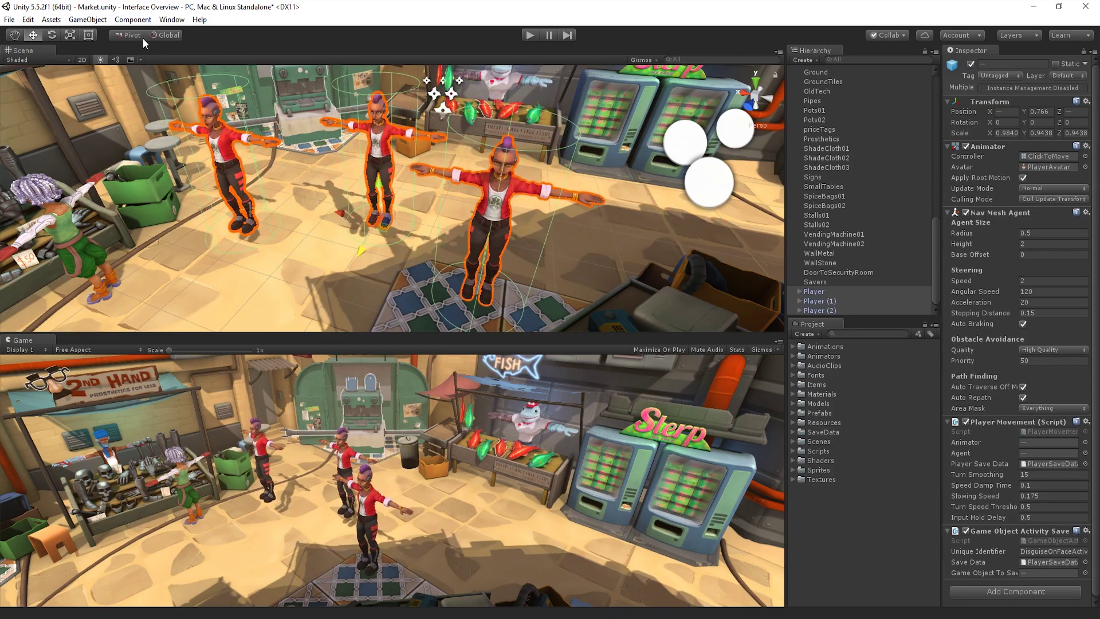
mouse_move(360, 252)
left_mouse_down()
mouse_move(387, 232)
mouse_move(367, 264)
left_mouse_up()
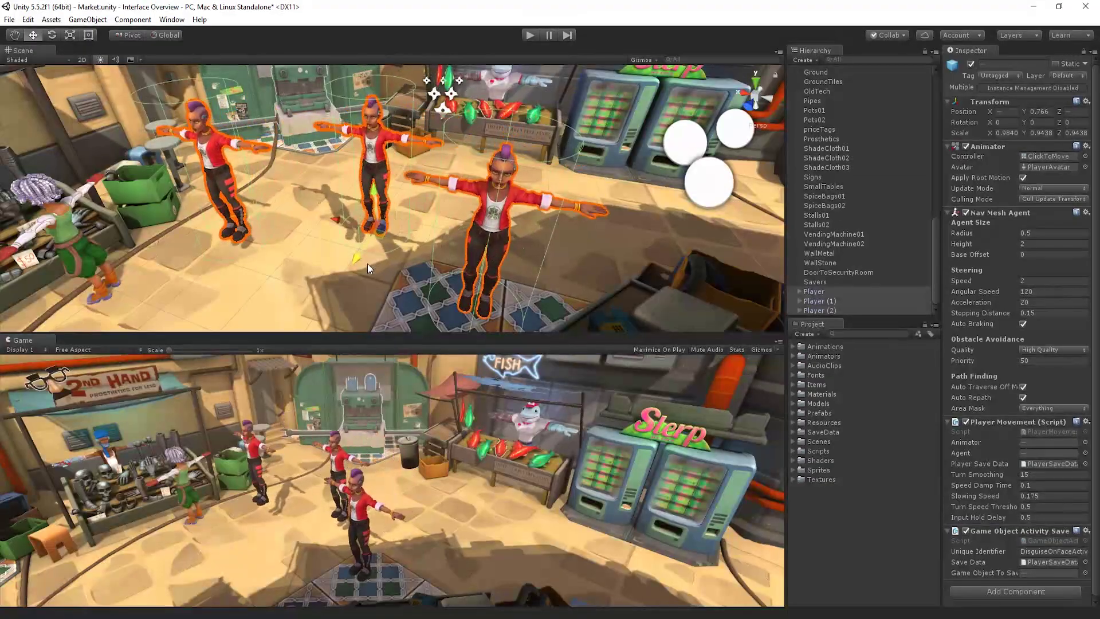
Step: Move the three Players slightly along the red axis, and rotate them about the handle in Pivot mode and again in Center mode
left_click_drag(337, 219, 343, 224)
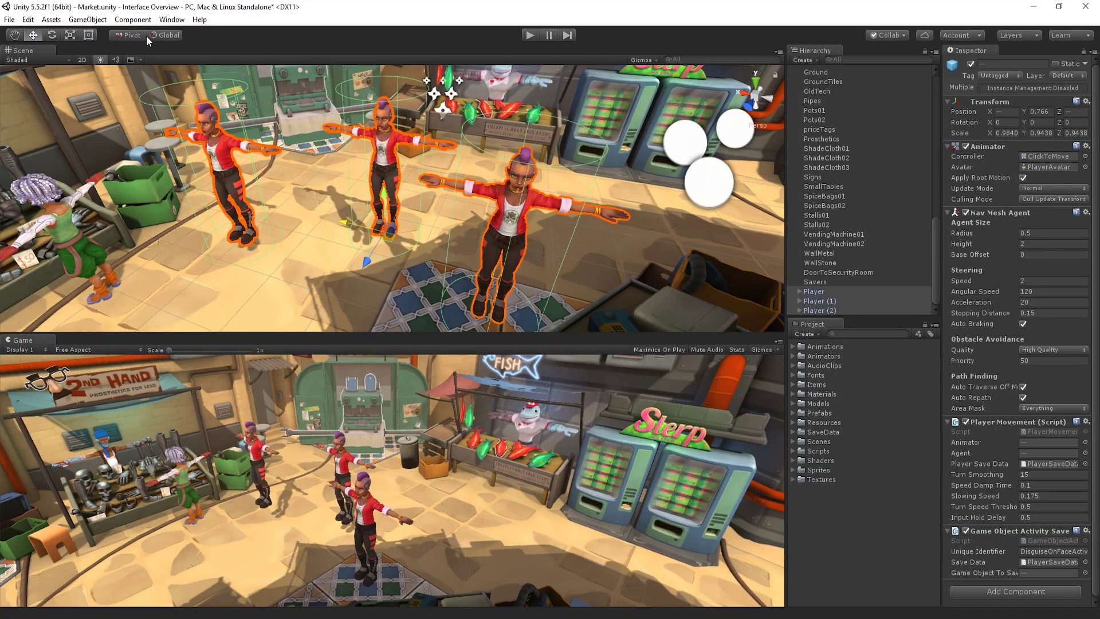
left_click(51, 36)
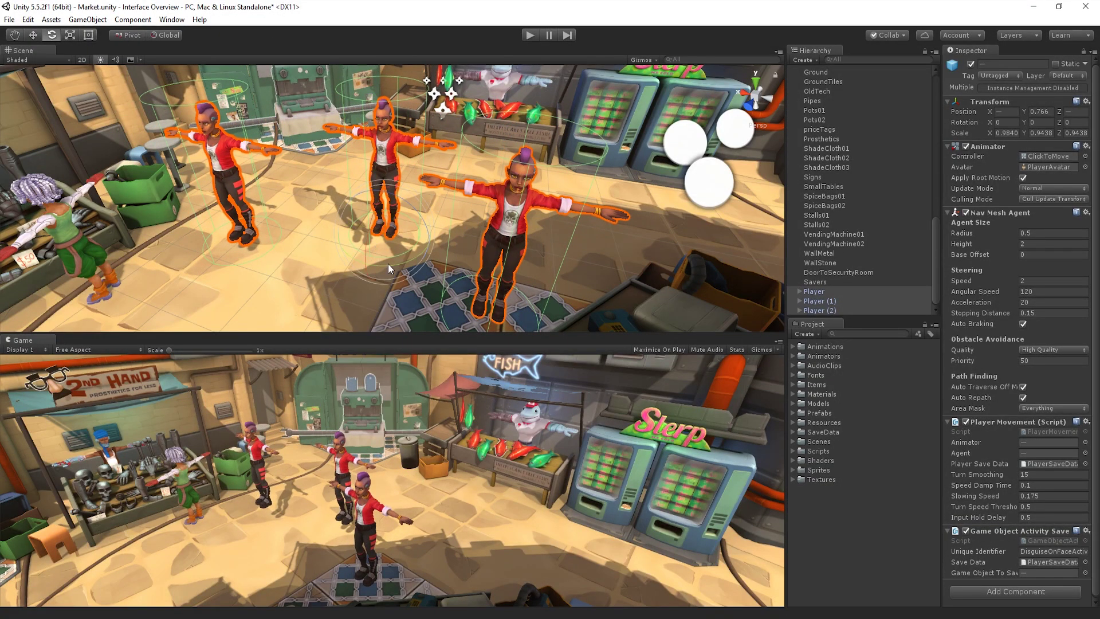
left_click_drag(387, 263, 455, 256)
left_click(129, 35)
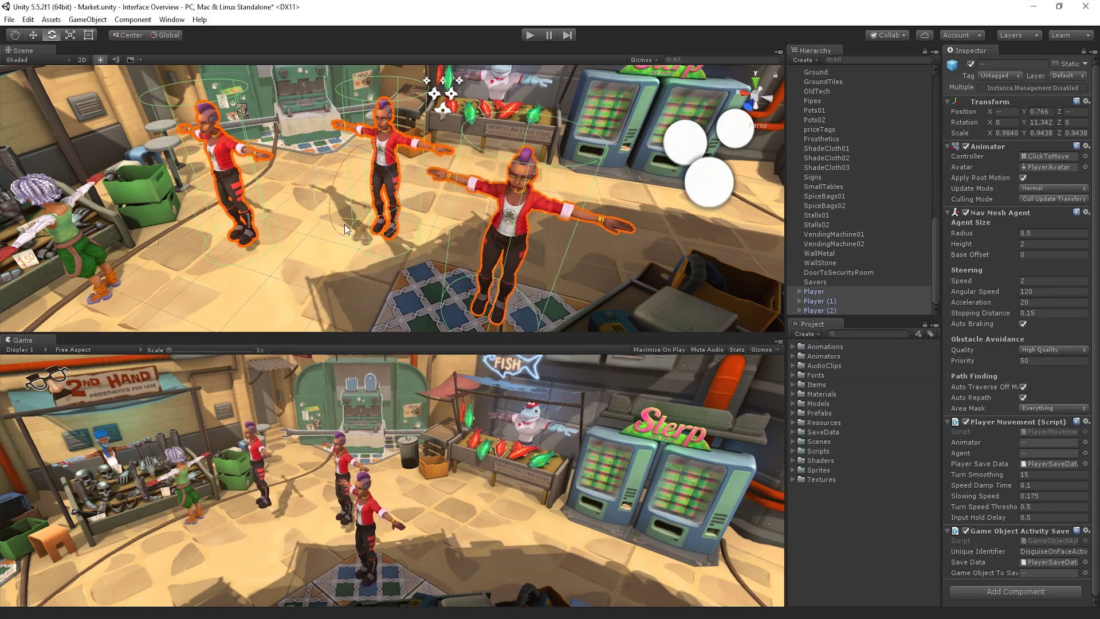
mouse_move(344, 224)
left_mouse_down()
mouse_move(441, 171)
mouse_move(325, 205)
mouse_move(391, 199)
mouse_move(357, 209)
left_mouse_up()
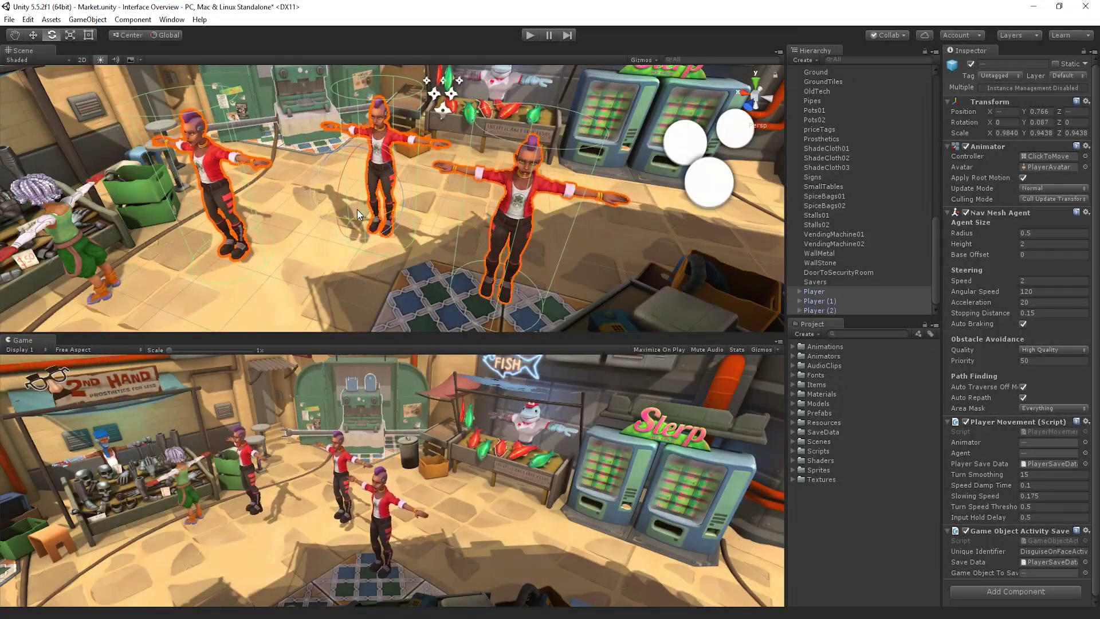
Step: Select each of the three Players in turn with the Move tool to compare their handle orientations in Global mode
key("w")
left_click(231, 167)
left_click(381, 153)
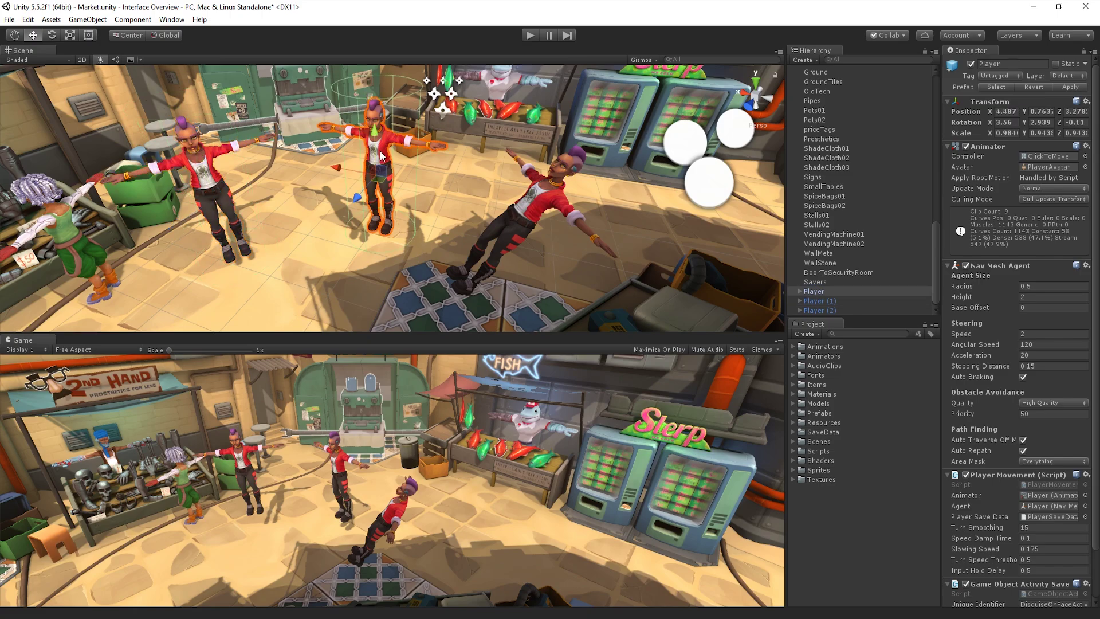
left_click(526, 218)
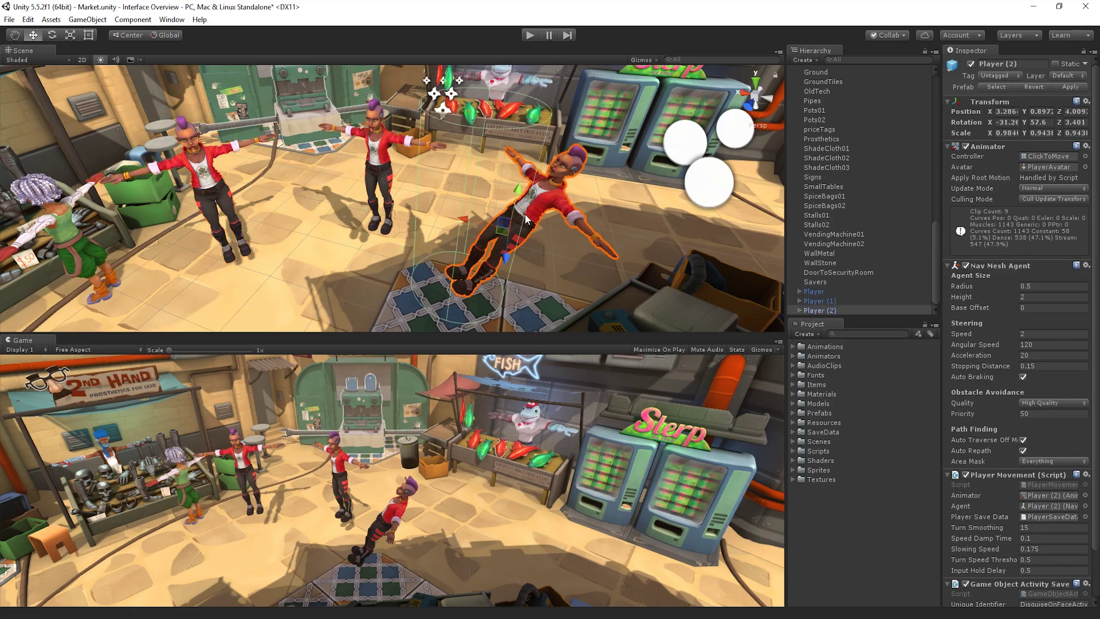
left_click(381, 153)
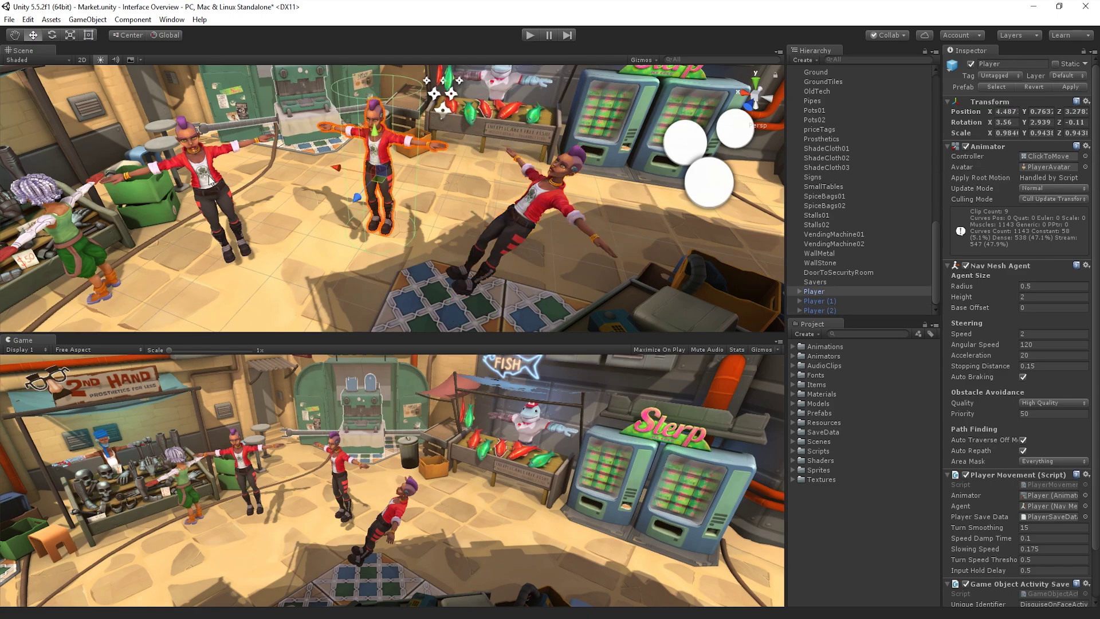
left_click(209, 180)
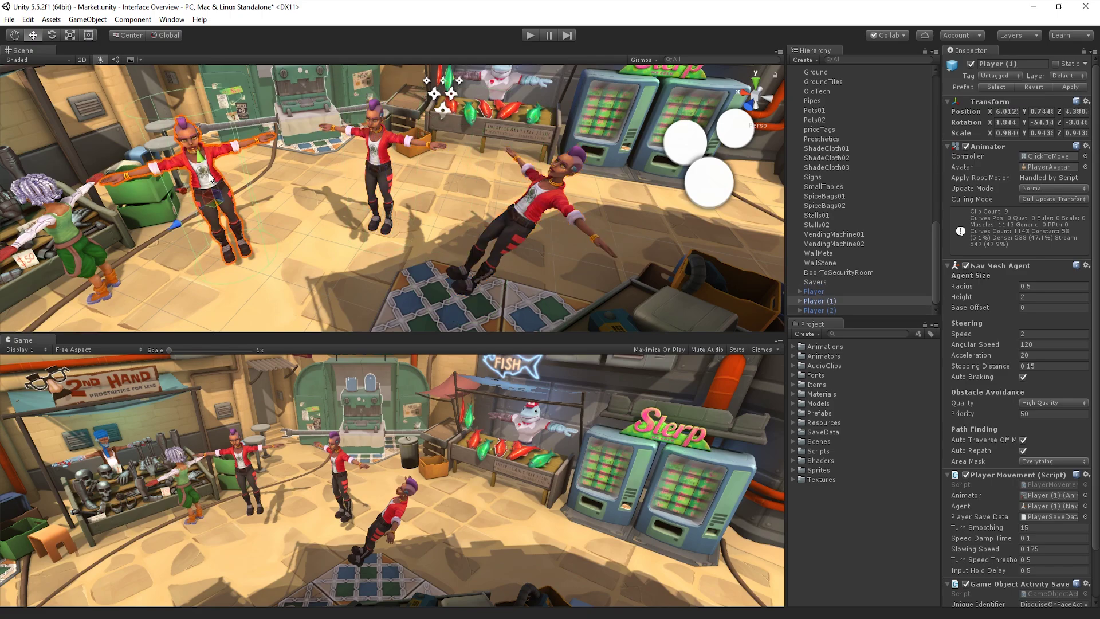
Step: Set the handle rotation to Local, compare the handles of the Players, and move Player (1) along its own blue axis
left_click(164, 35)
left_click(389, 161)
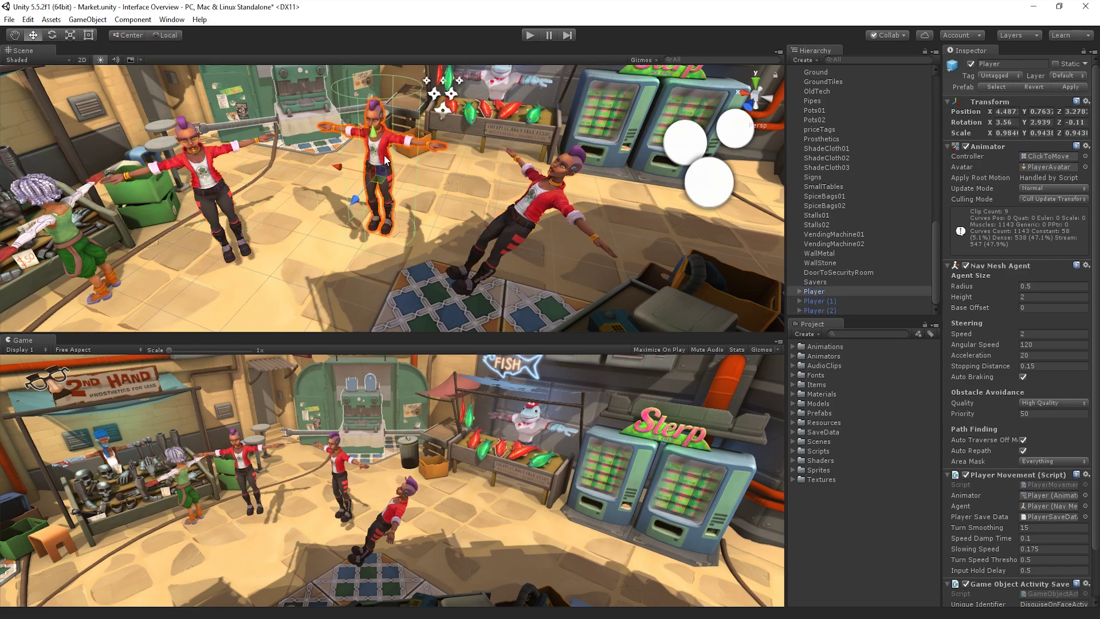
left_click(515, 223)
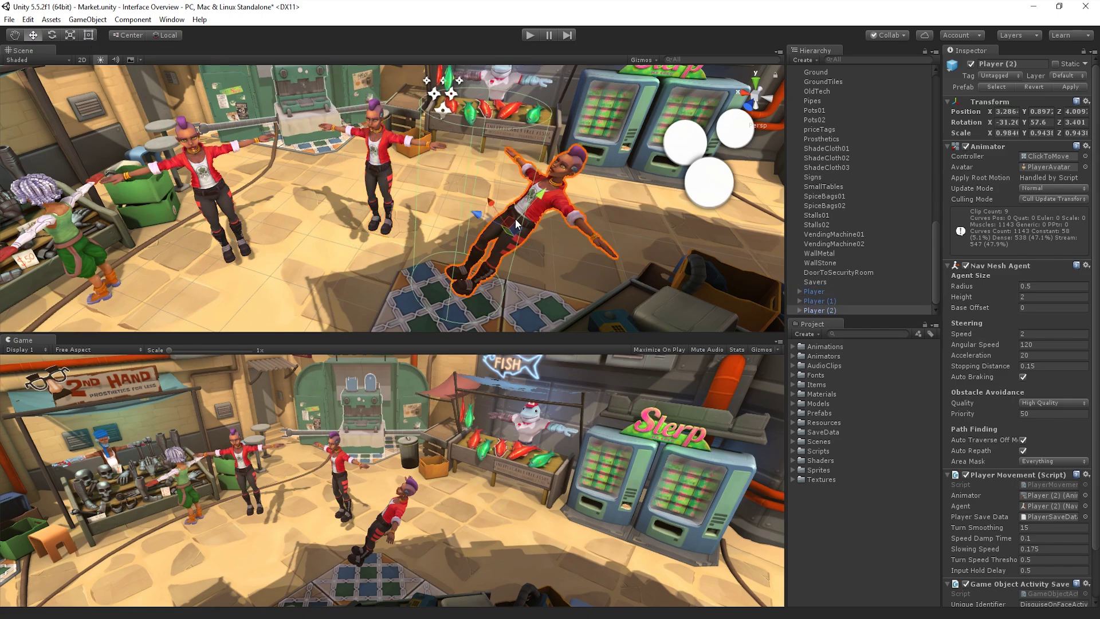
left_click(367, 175)
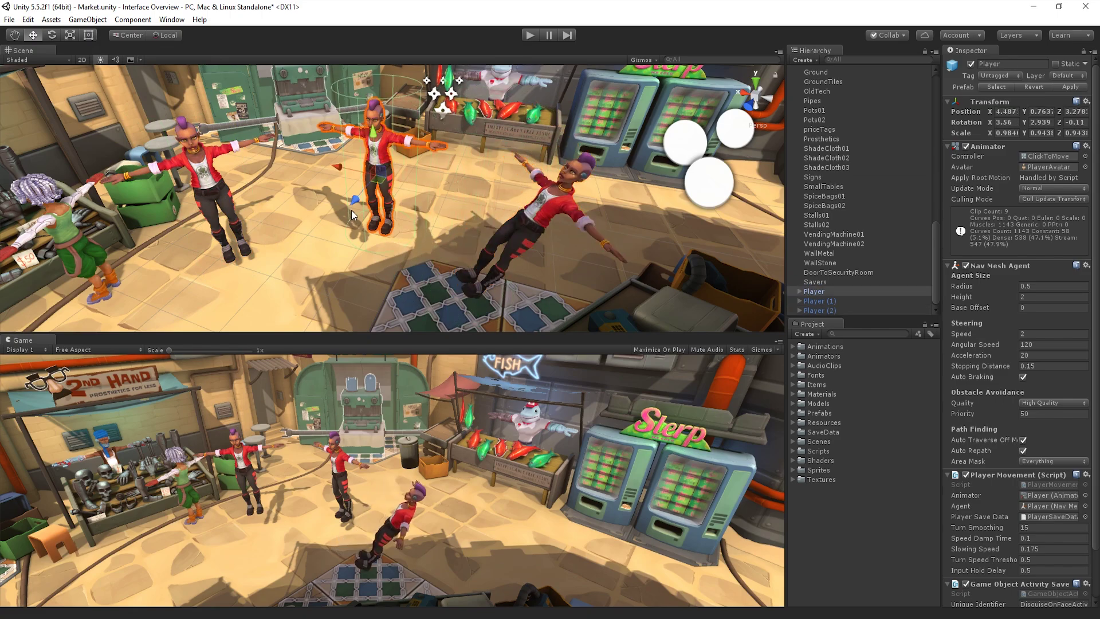
left_click(189, 220)
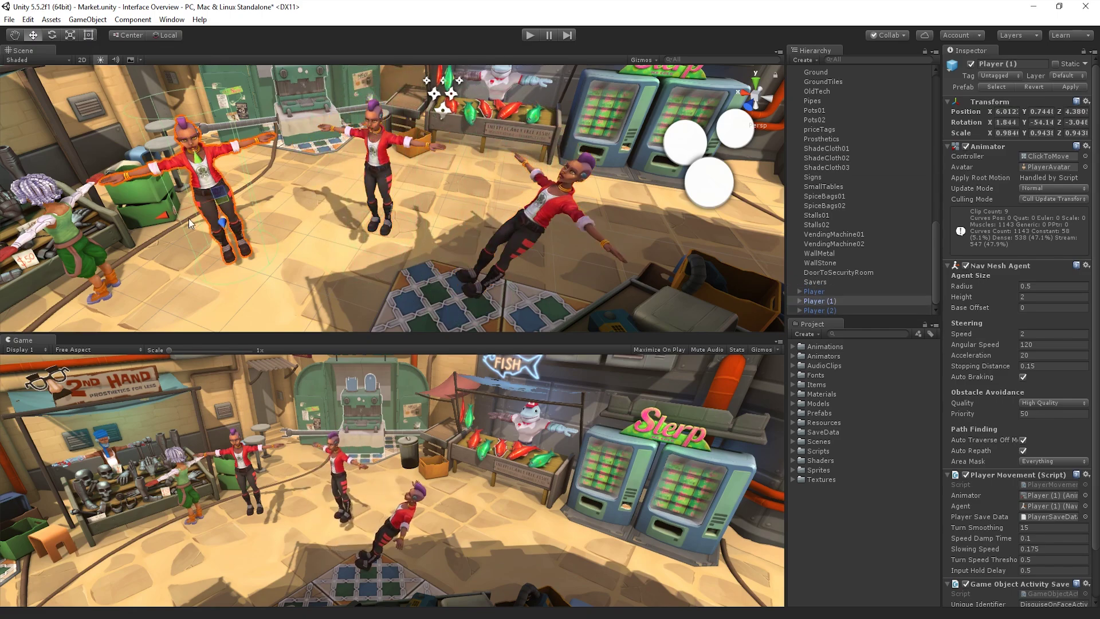
left_click_drag(221, 222, 185, 223)
Step: Set the handle rotation back to Global and move Player and Player (2) slightly along the world's blue axis
left_click(169, 39)
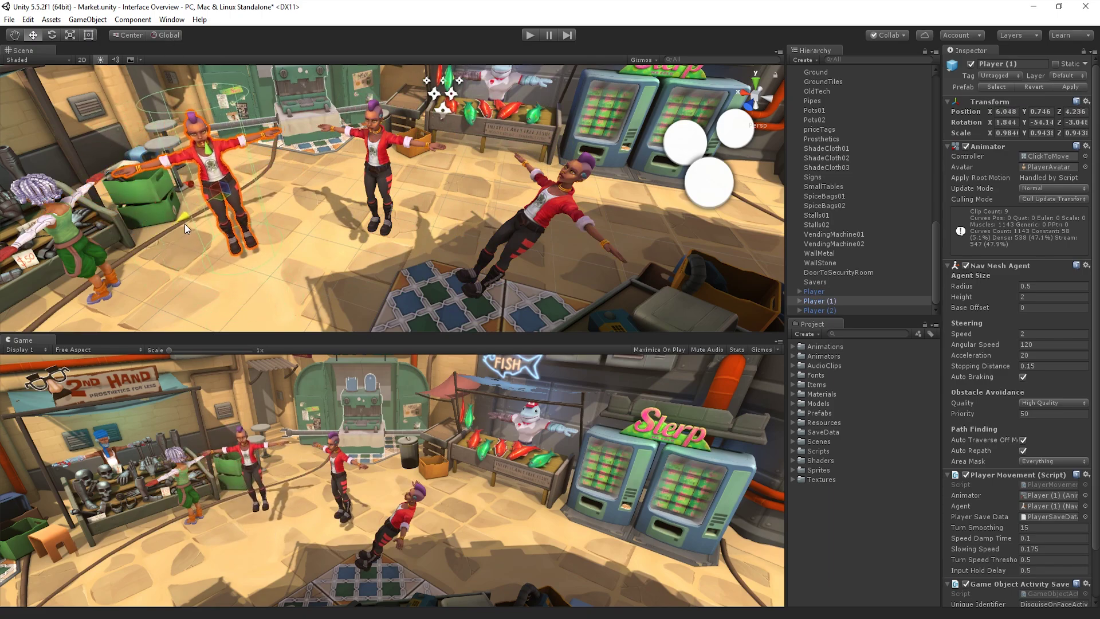
left_click(367, 172)
left_click_drag(353, 199, 382, 208)
left_click(514, 248)
mouse_move(516, 260)
left_mouse_down()
mouse_move(536, 236)
mouse_move(527, 256)
left_mouse_up()
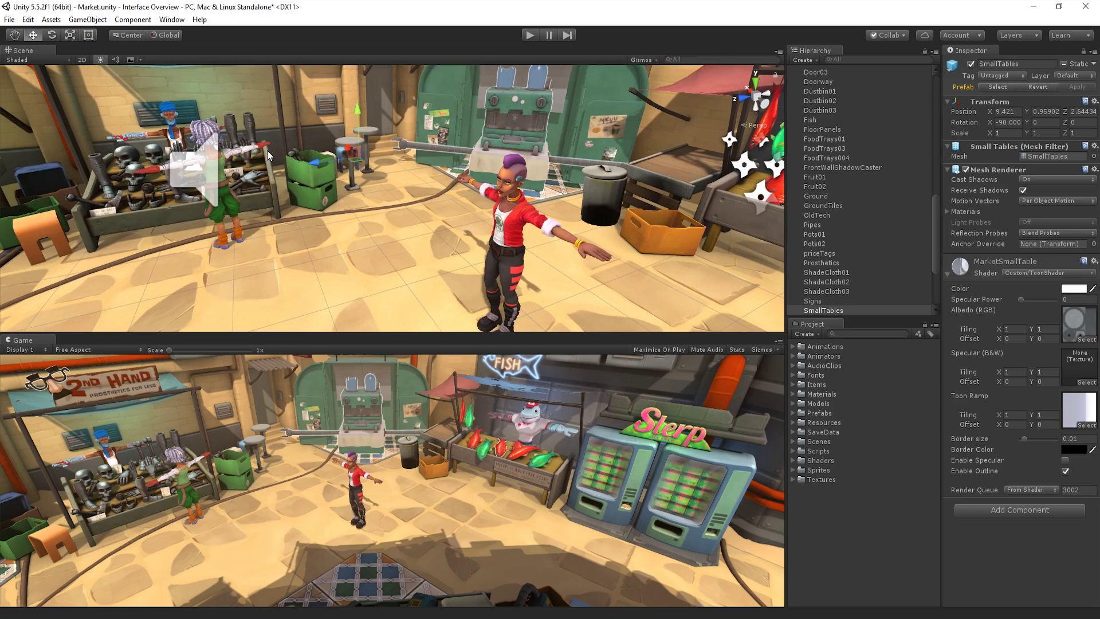
Step: Frame the small tables, the coffee bot's body and the Player one after another in the Scene view
left_click(28, 19)
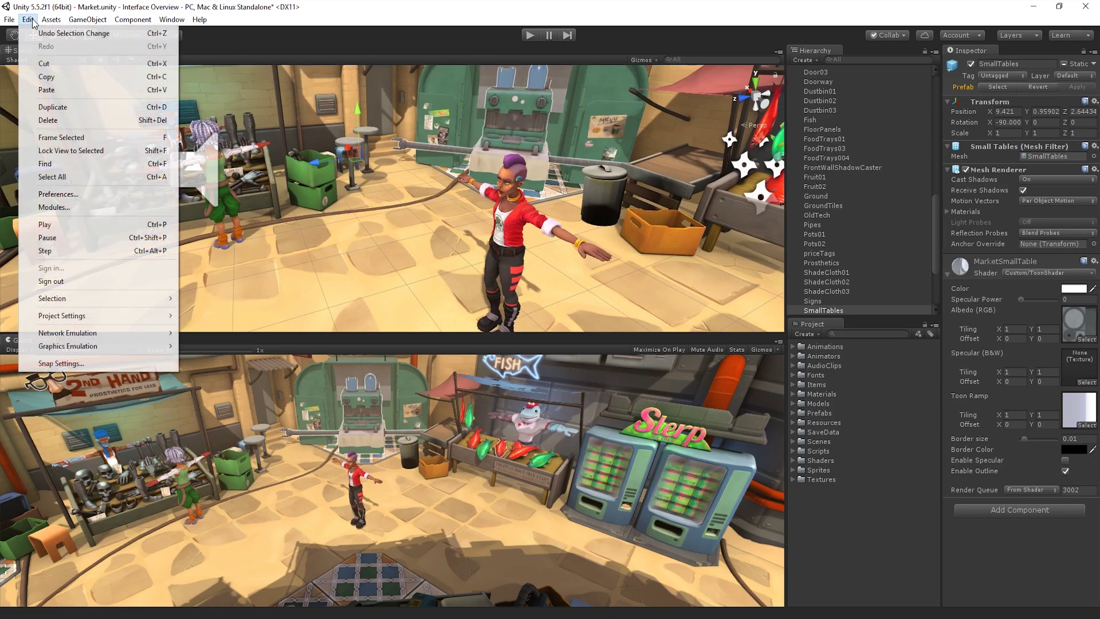
left_click(96, 139)
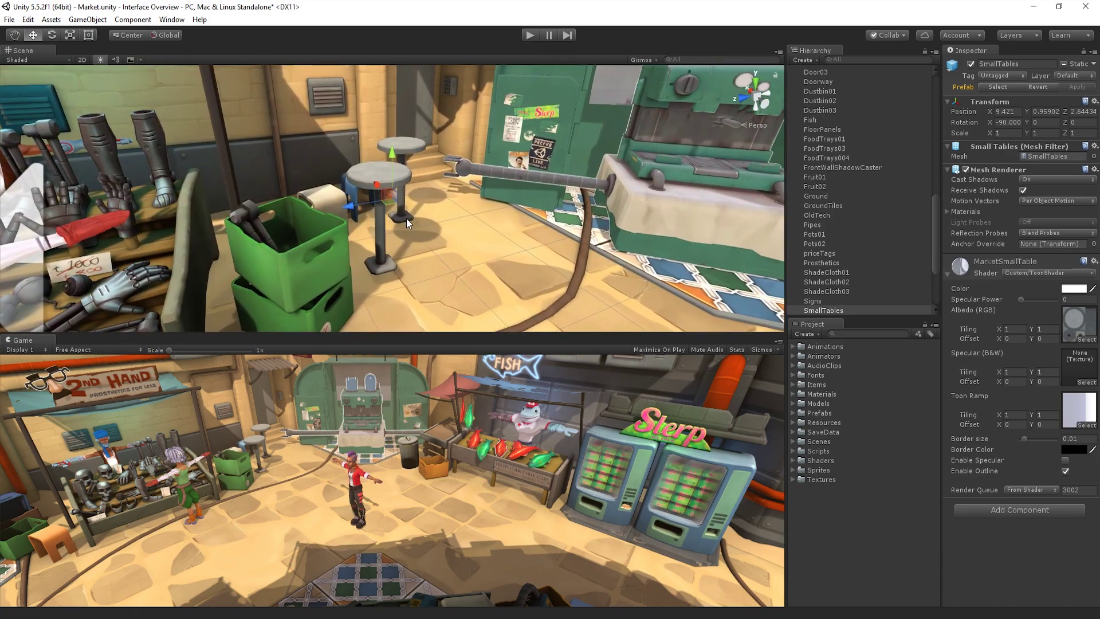
left_click(665, 194)
key("f")
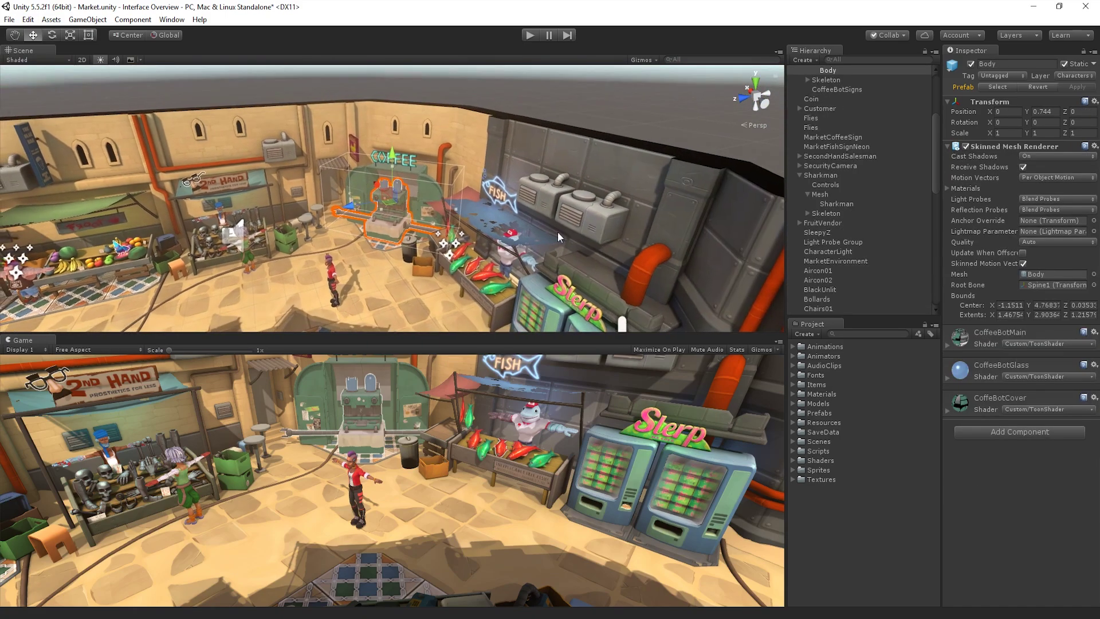
left_click(332, 275)
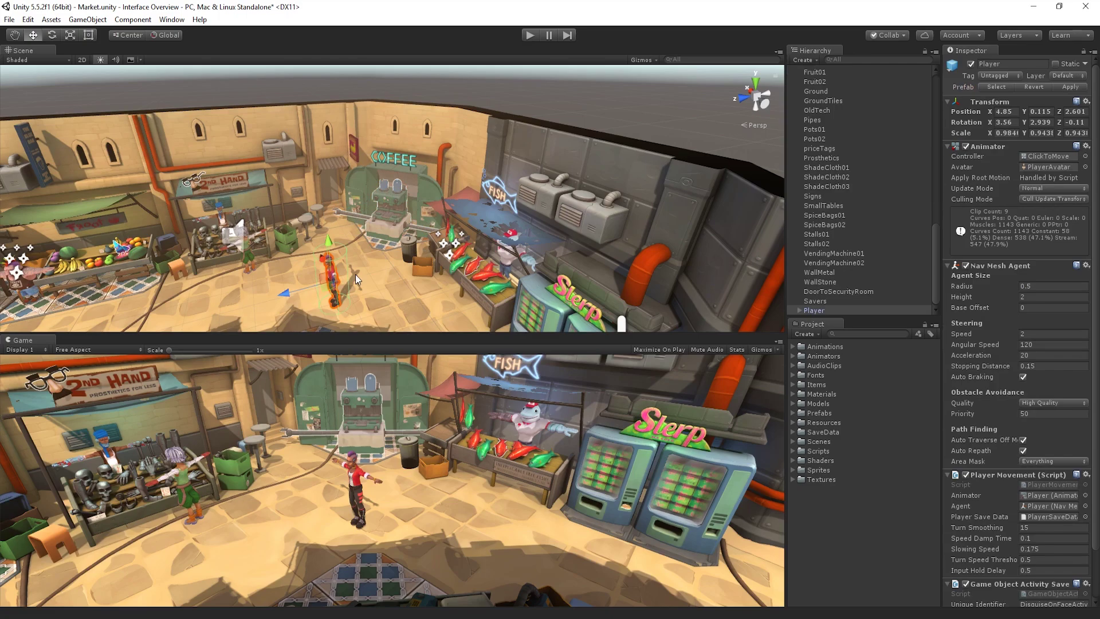
key("f")
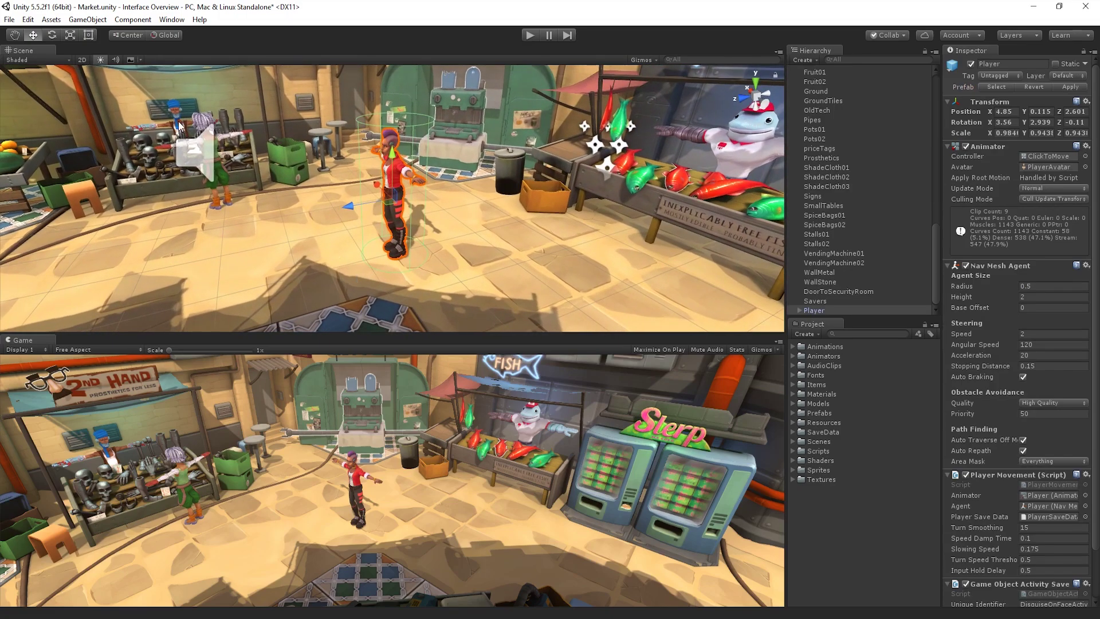
Step: Frame the second-hand salesman, the customer and the small tables in turn in the Scene view
left_click(178, 121)
key("f")
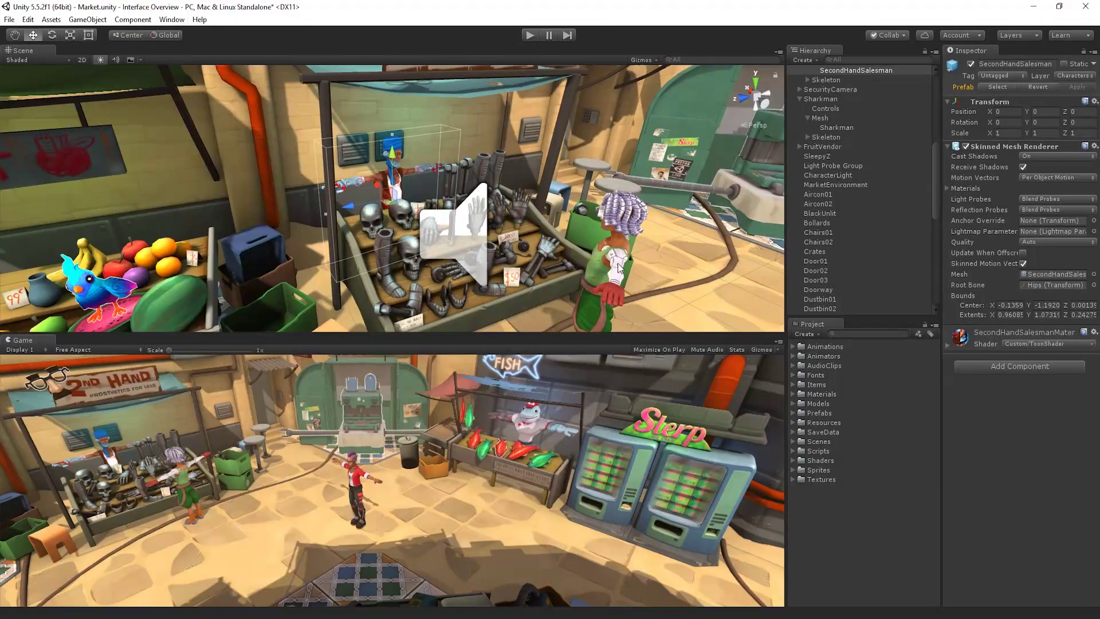
left_click(601, 263)
key("f")
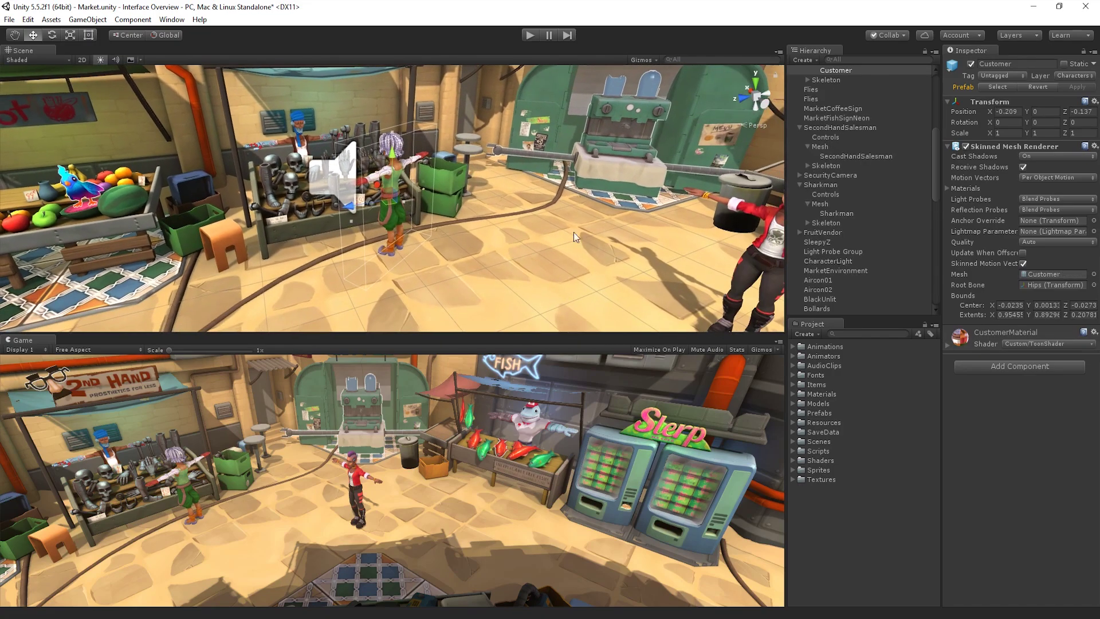
left_click(469, 152)
key("f")
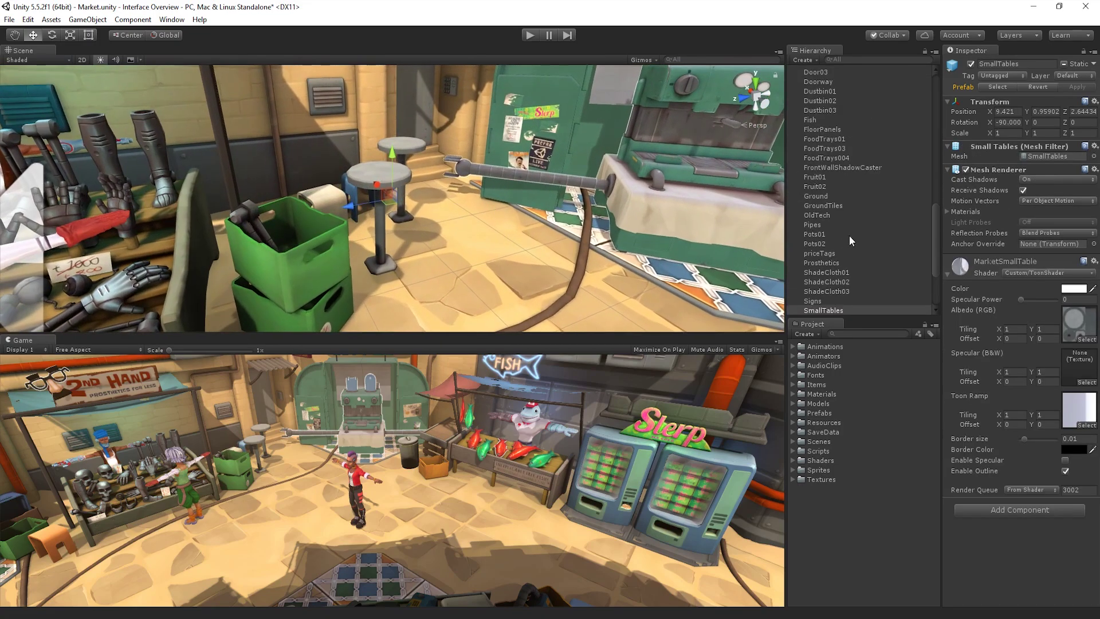
Step: Find Sharkman and SecurityCamera in the Hierarchy and frame each of them in the Scene view
scroll(852, 235, "down", 10)
scroll(843, 222, "down", 4)
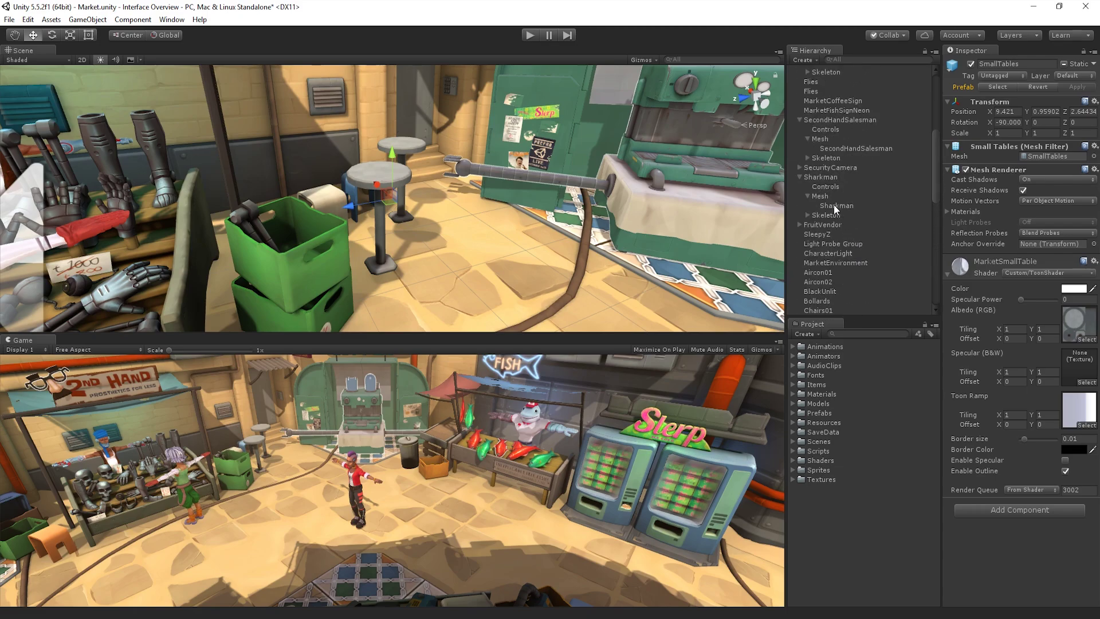
double_click(830, 177)
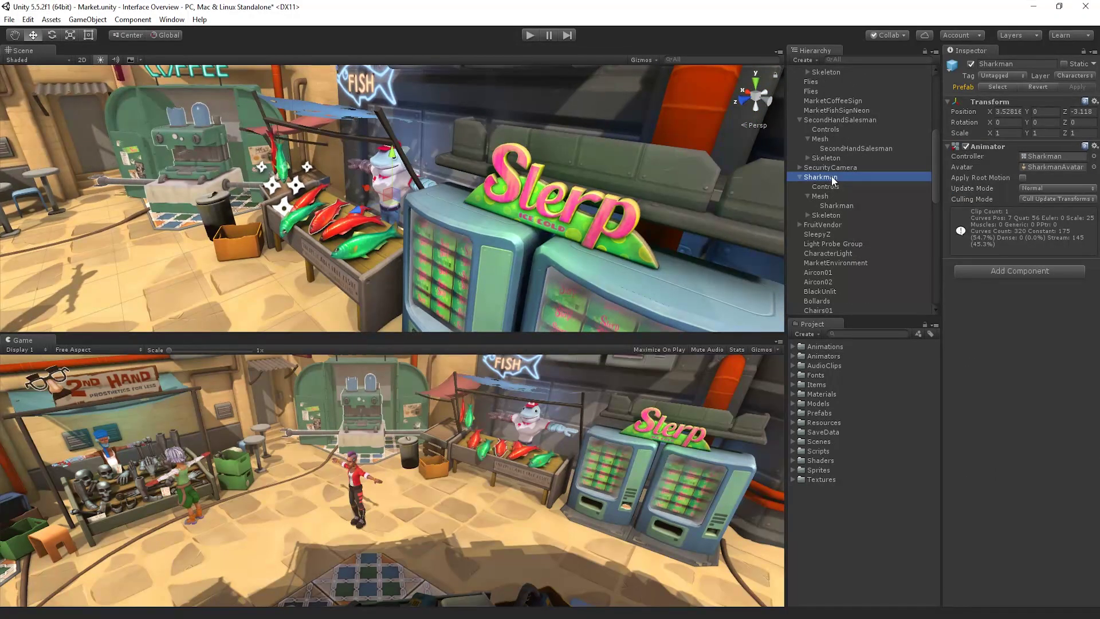
double_click(836, 166)
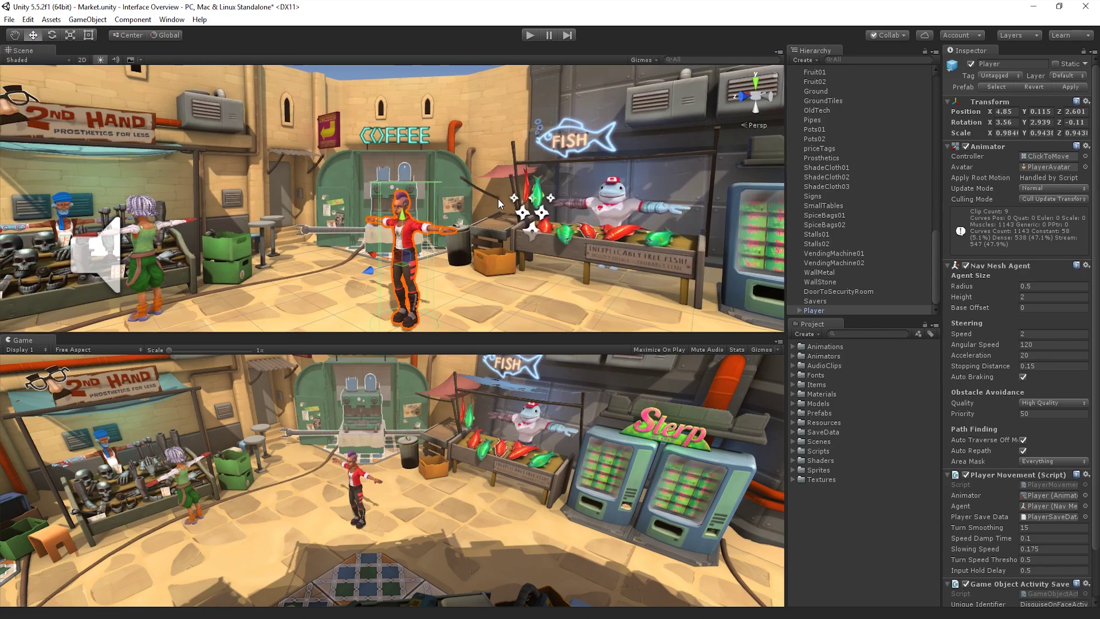
Step: Clear the selection and examine the market scene in the Wireframe and Shaded Wireframe draw modes
left_click(46, 67)
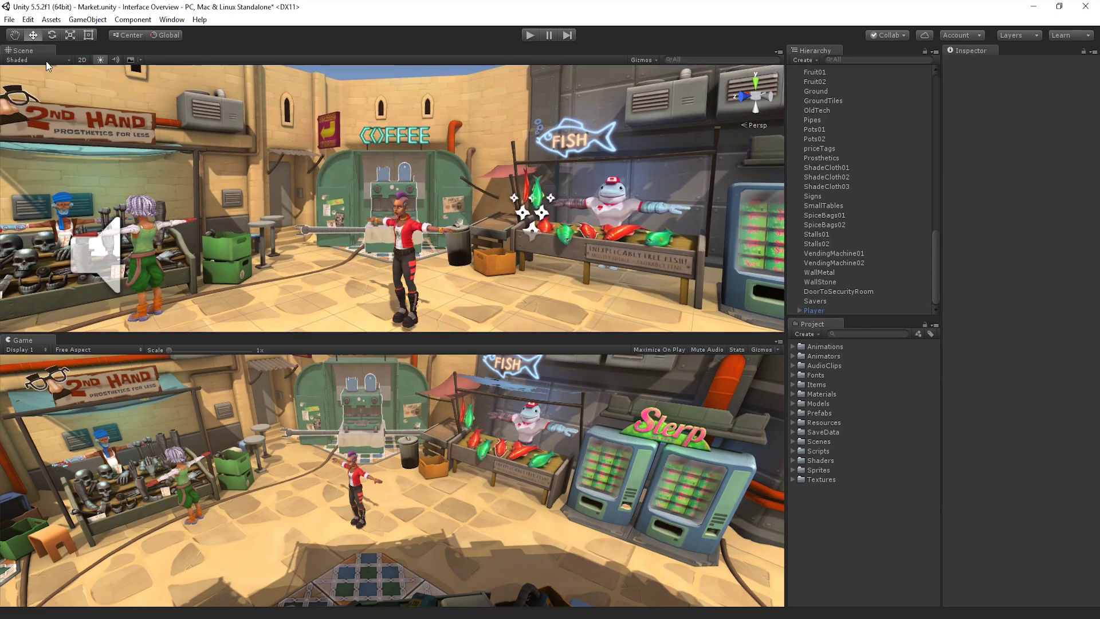
left_click(46, 60)
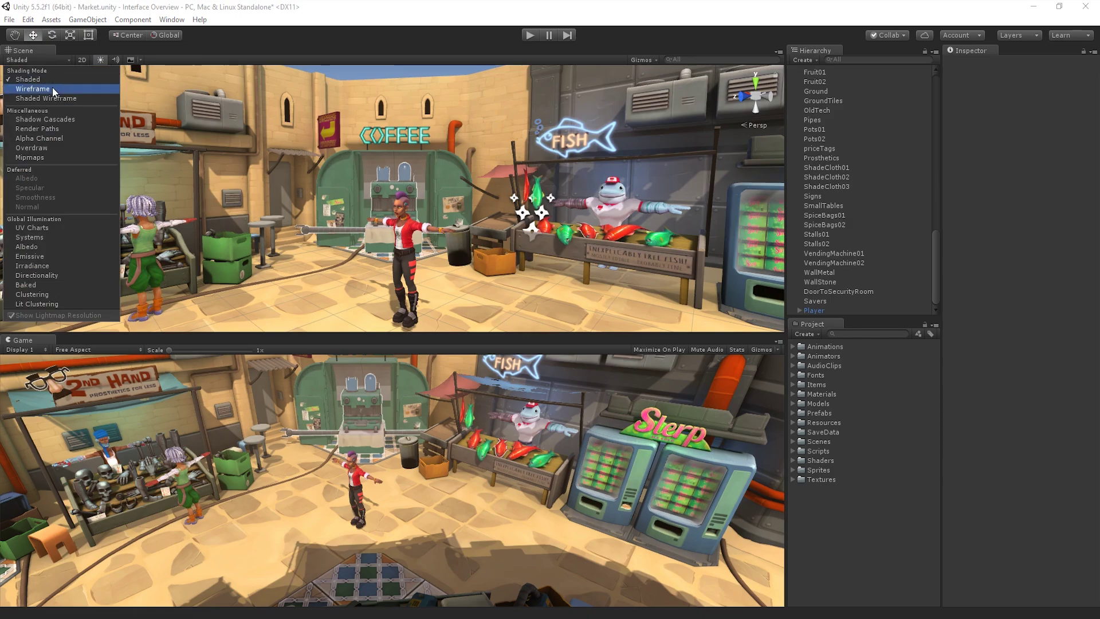
left_click(77, 88)
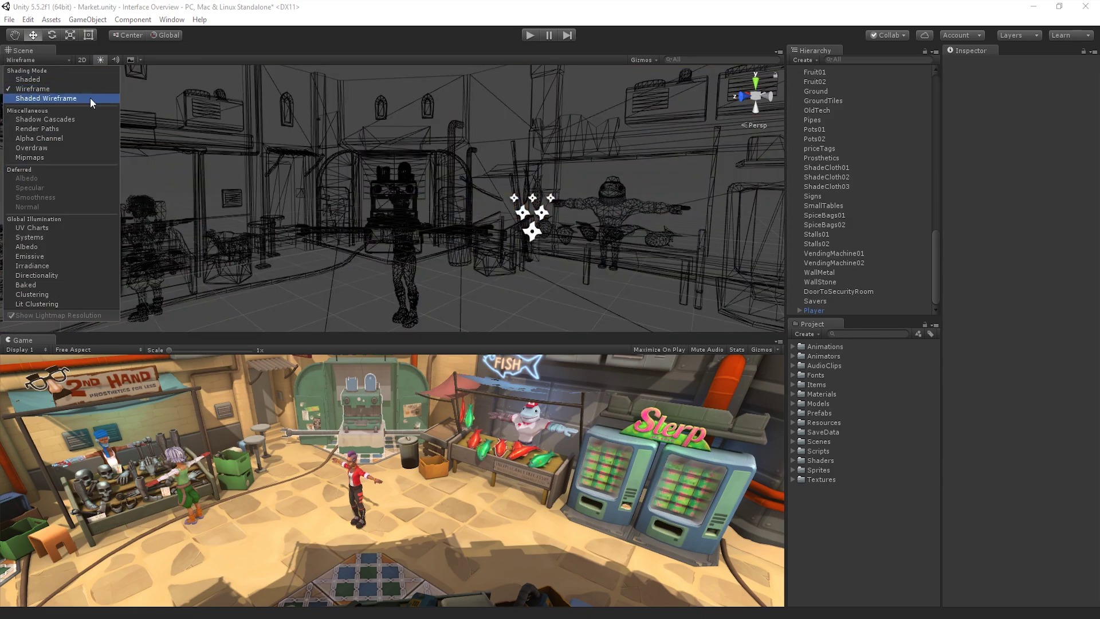
left_click(91, 98)
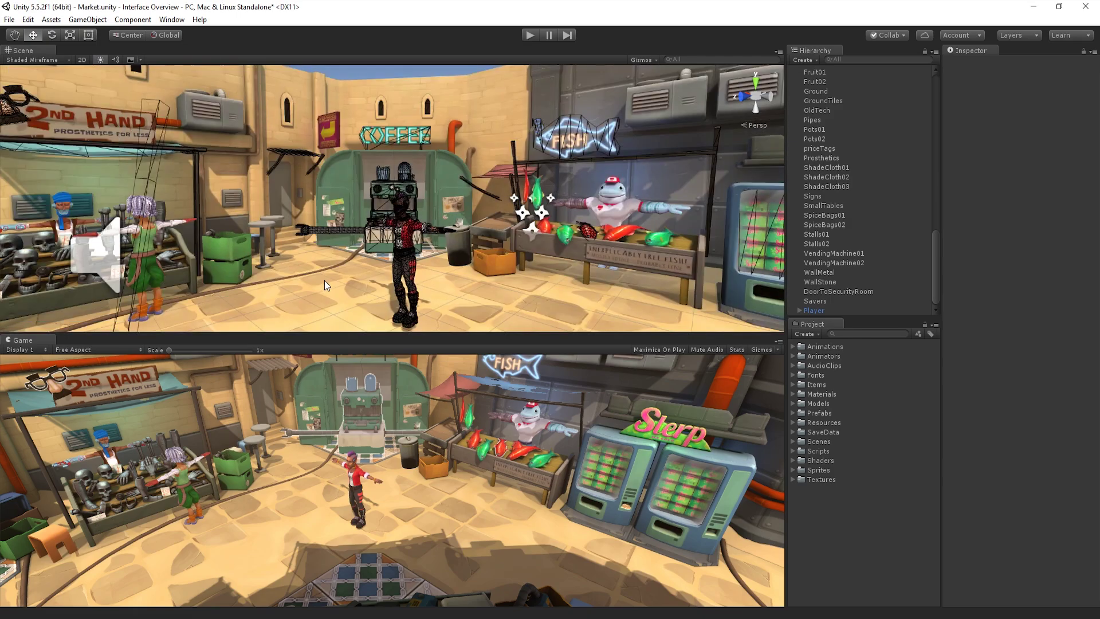
key("q")
left_click_drag(335, 255, 65, 59)
key("w")
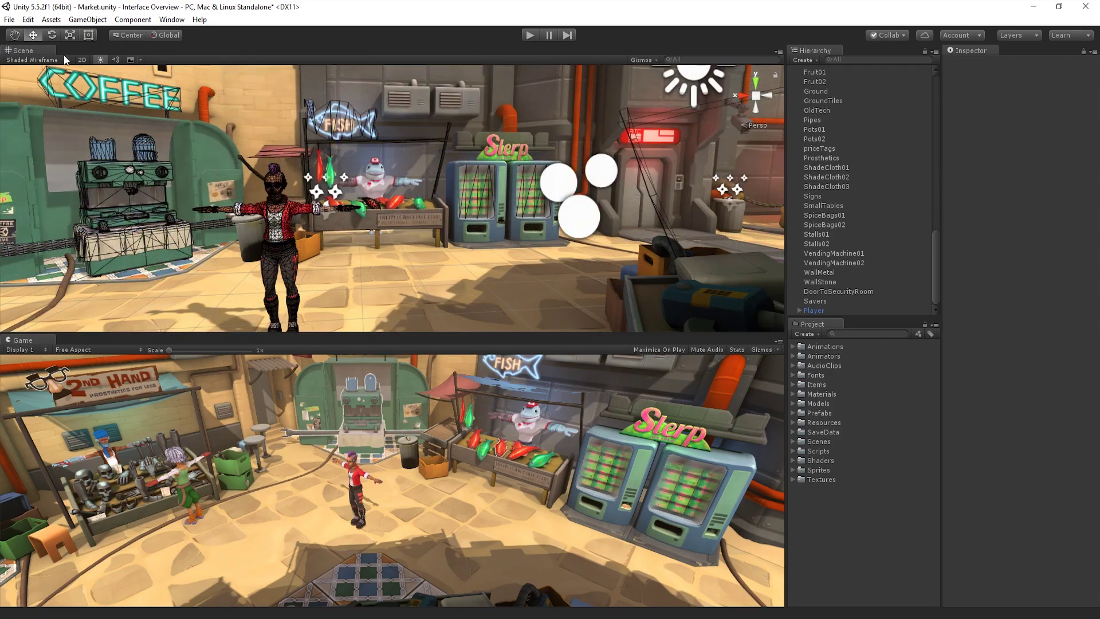
Step: Display the market scene in the Shadow Cascades, Mipmaps and Baked draw modes
left_click(65, 60)
left_click(77, 117)
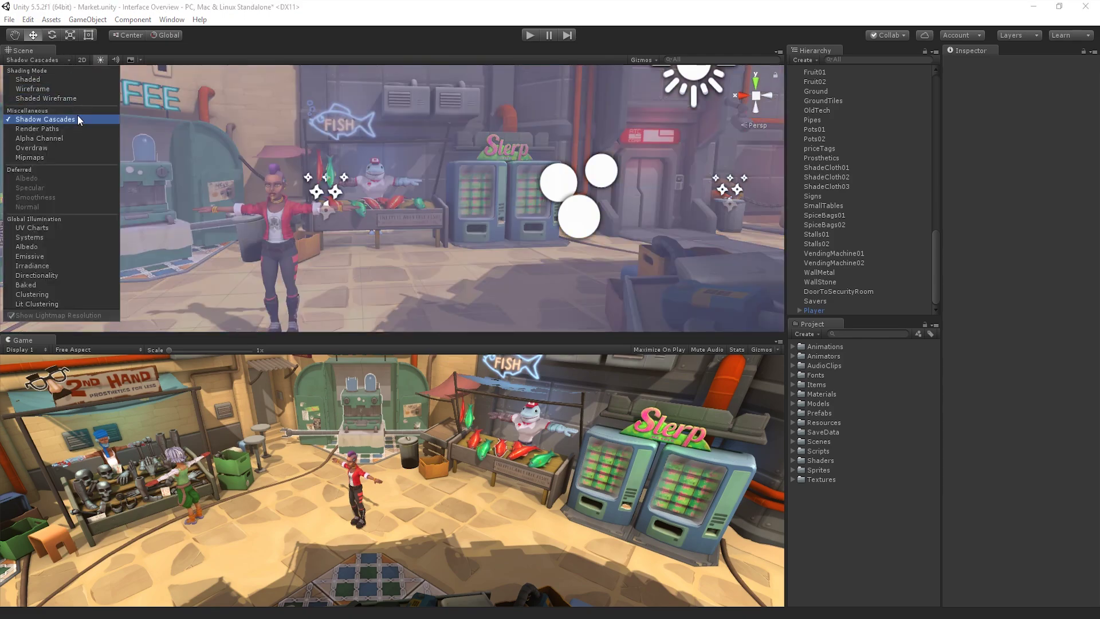
left_click(95, 157)
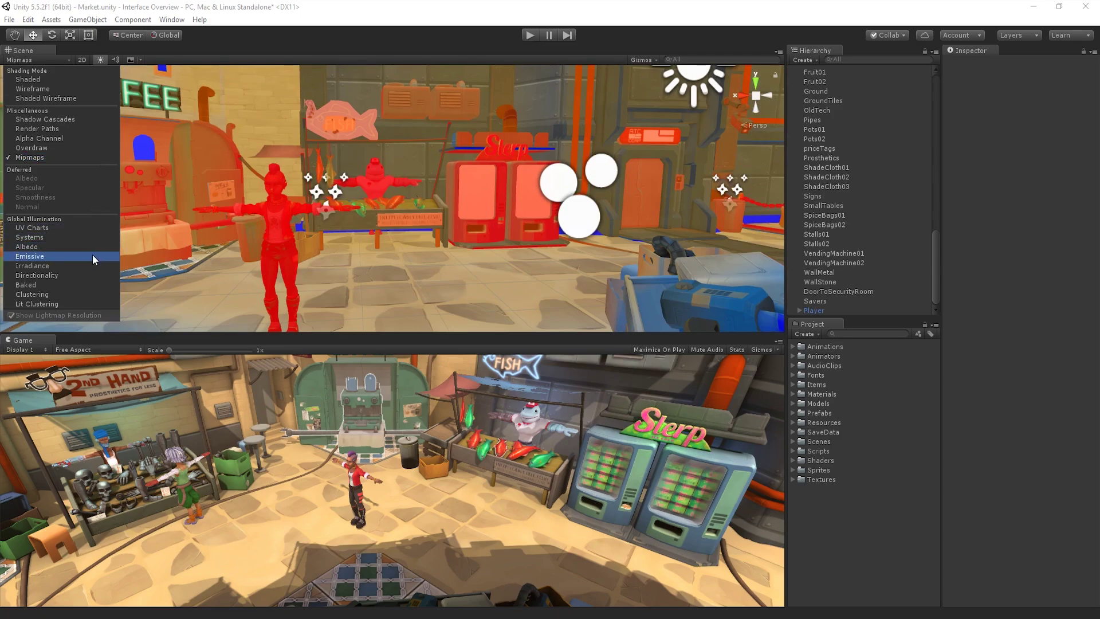
left_click(95, 286)
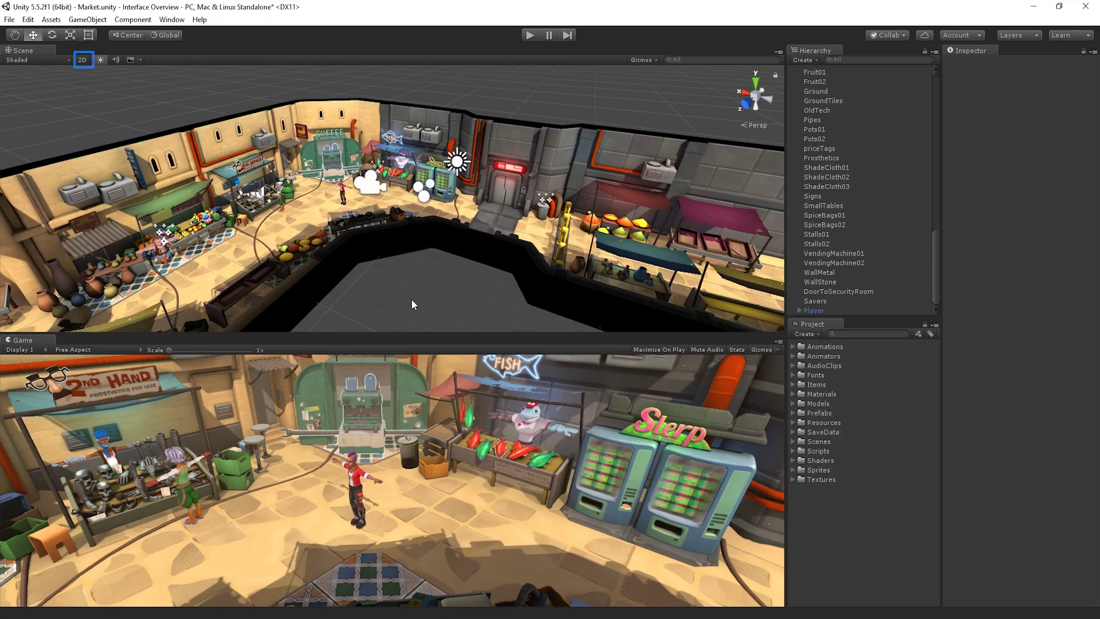
Step: Toggle the Scene view's 2D mode in the market and 2D platformer scenes, and activate the Rect tool
left_click(80, 61)
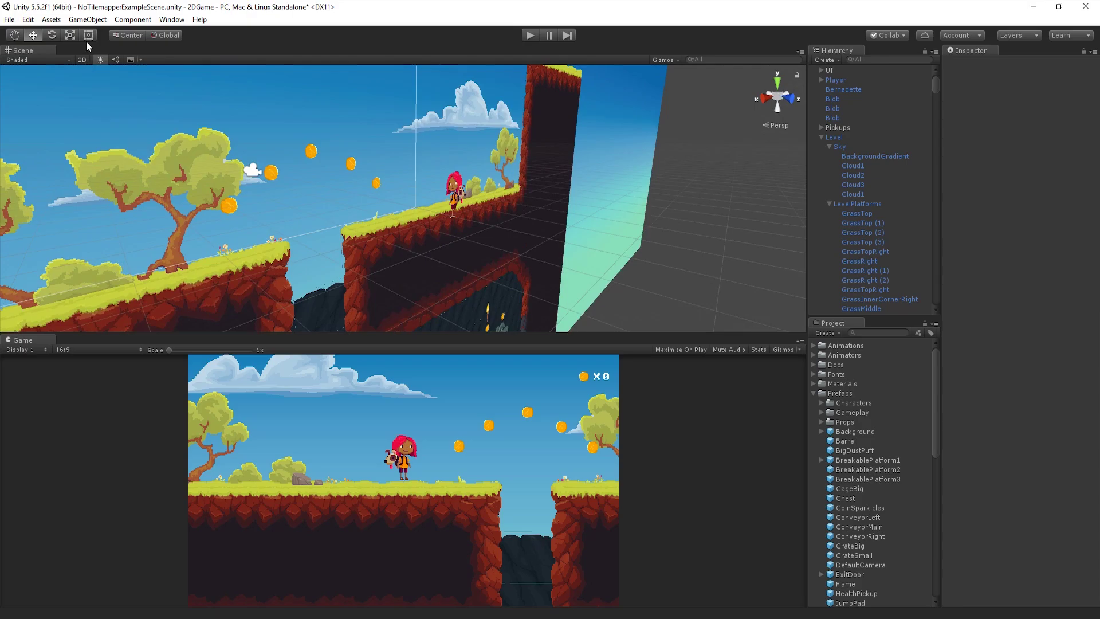
left_click(82, 61)
key("t")
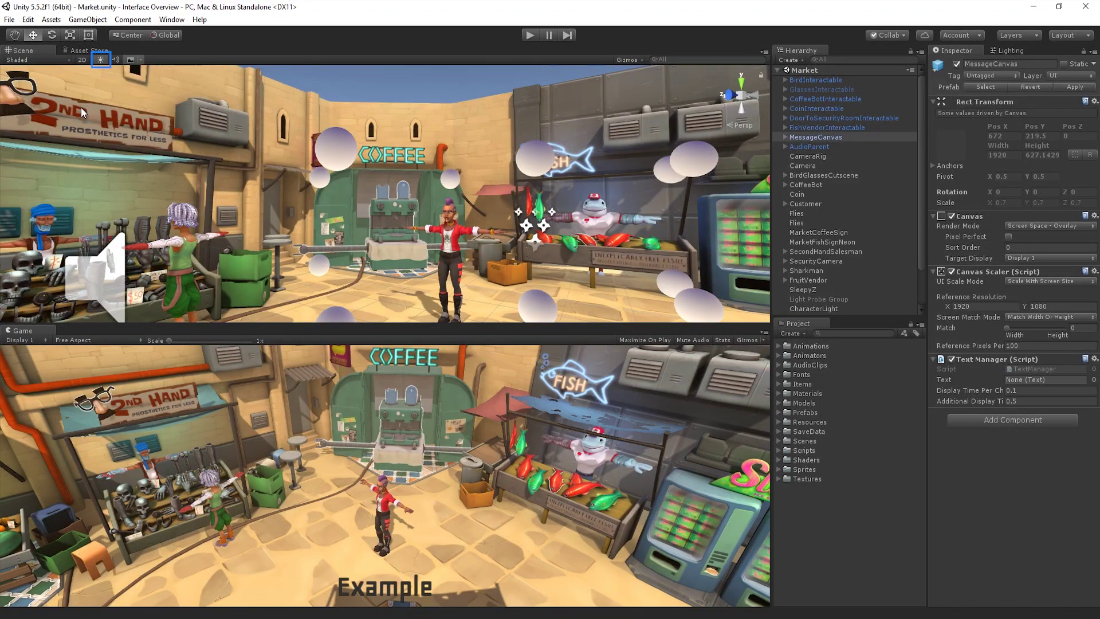
Step: Switch the Scene view's lighting off and back on, and do the same with its effects
left_click(103, 60)
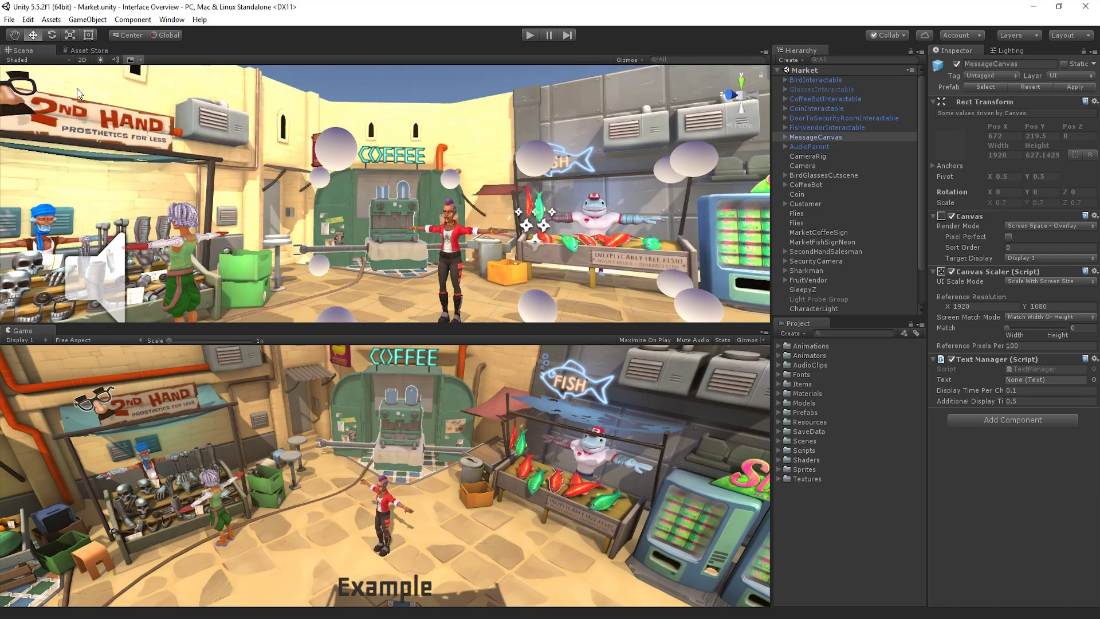
left_click(100, 59)
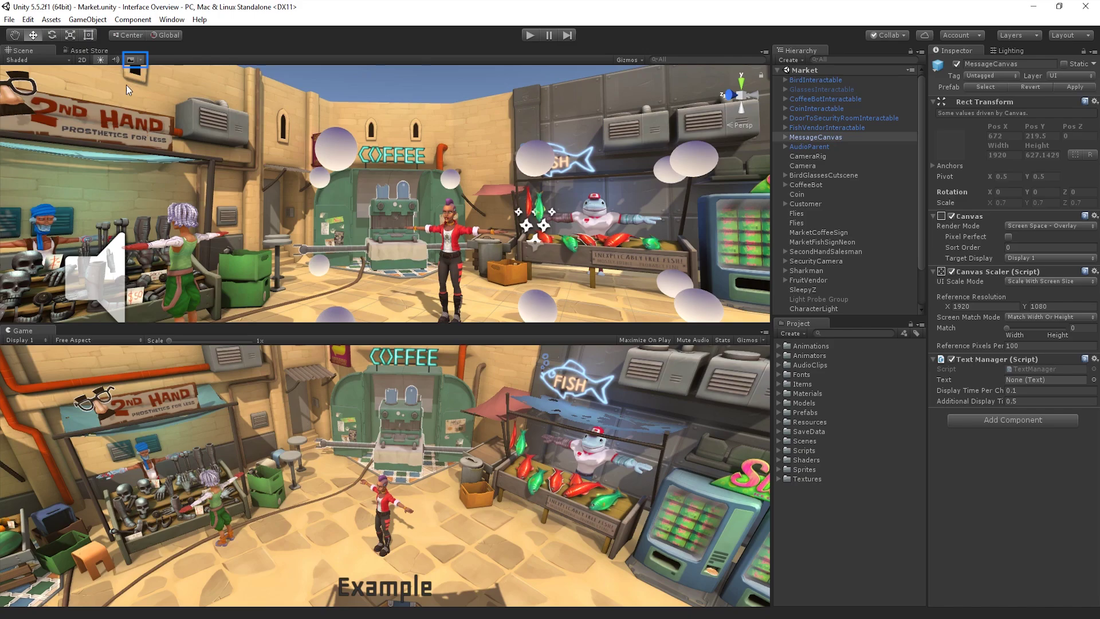
left_click(132, 59)
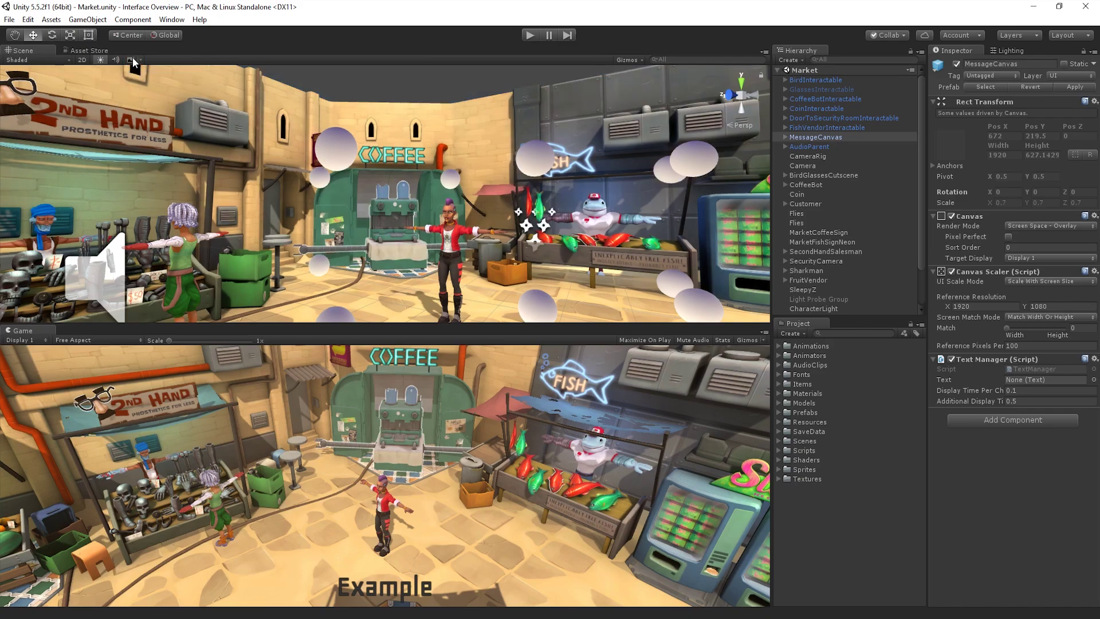
left_click(131, 60)
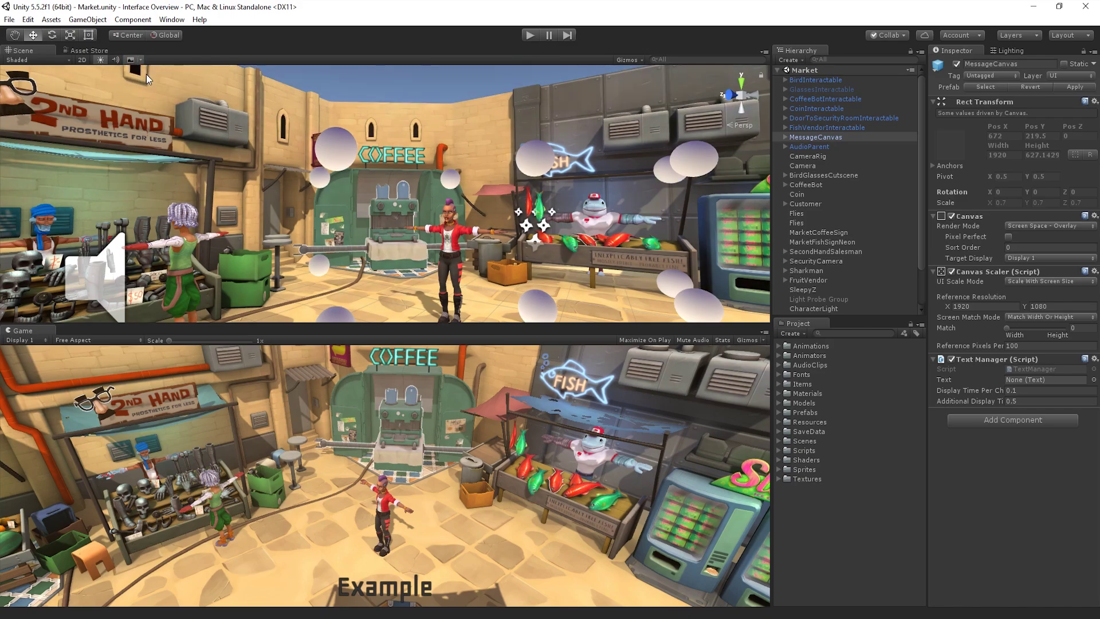
Step: Disable and re-enable the Skybox effect in the Scene view
left_click(141, 60)
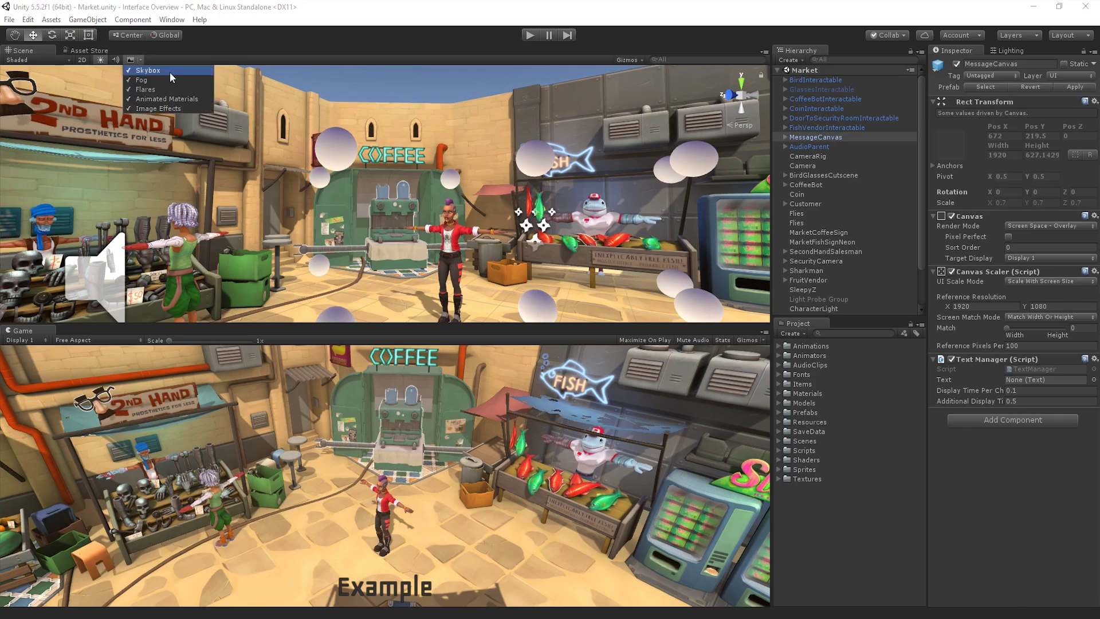
left_click(198, 73)
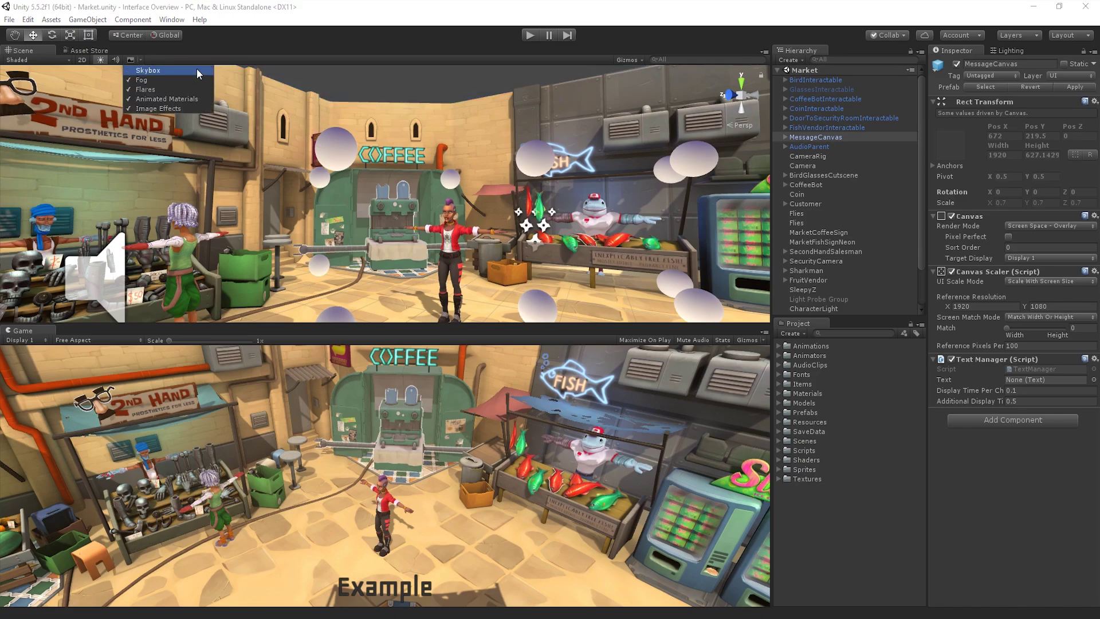
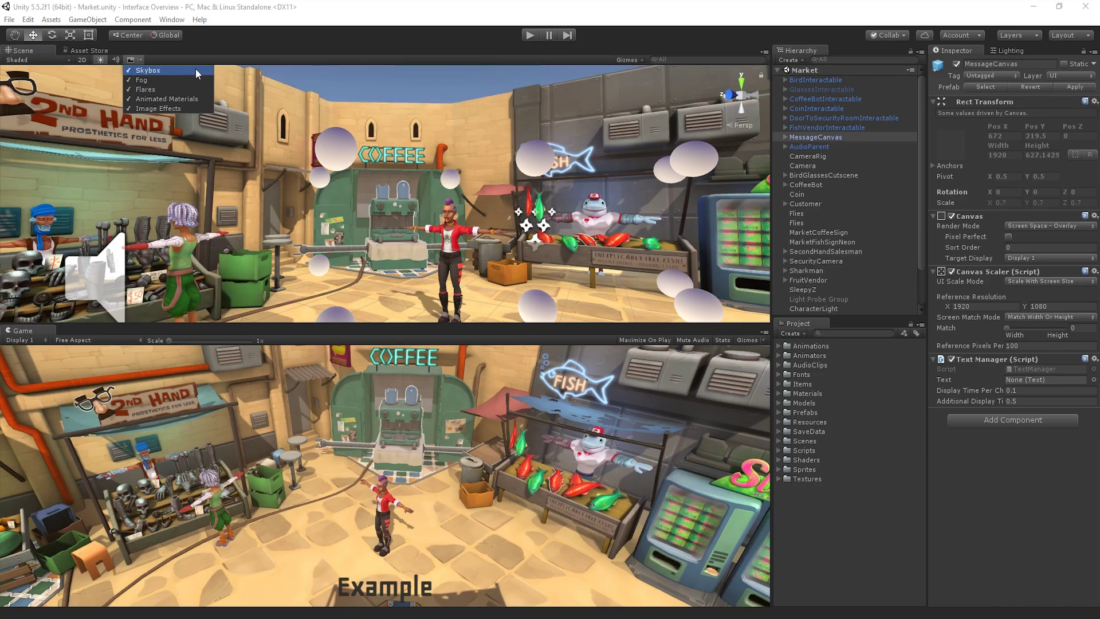
left_click(196, 58)
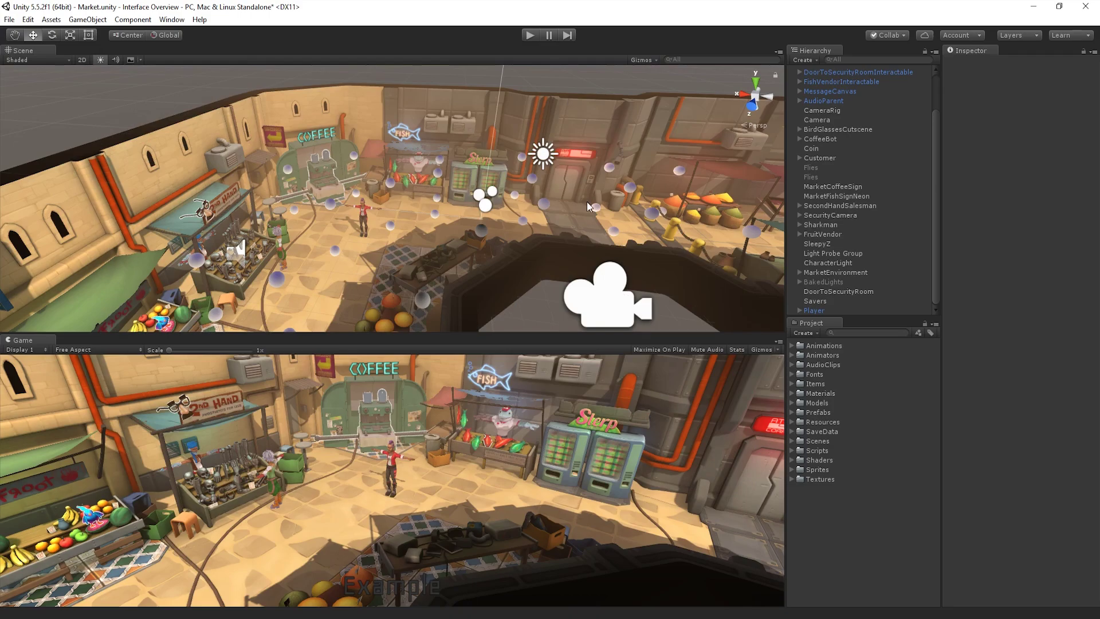
Step: Select the Light Probe Group and the CharacterLight by their gizmo icons in the Scene view
left_click(485, 204)
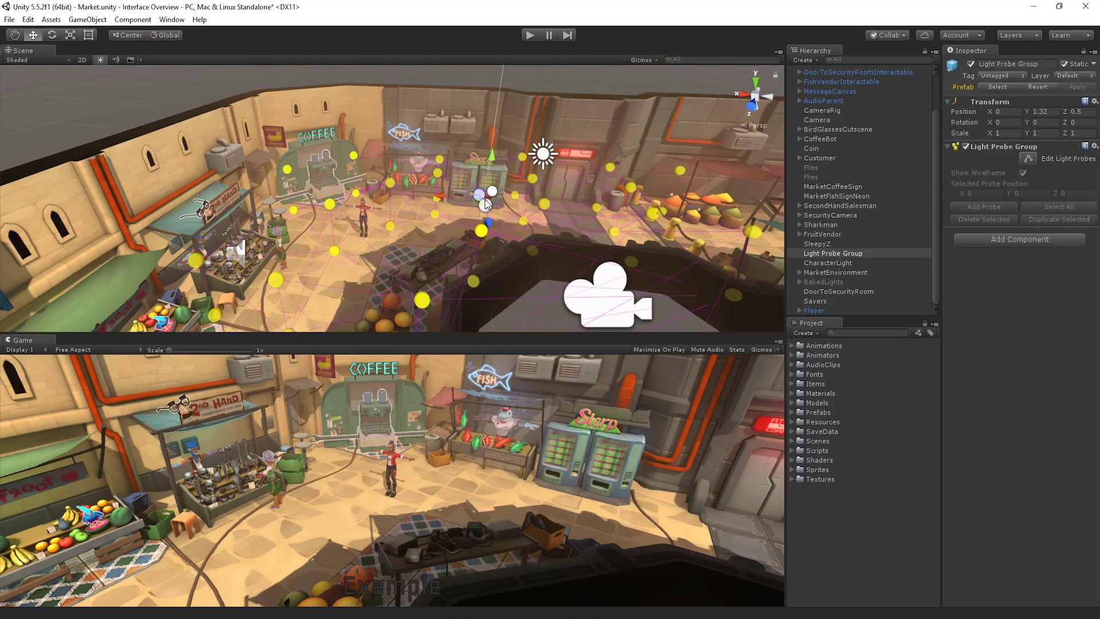
left_click(543, 157)
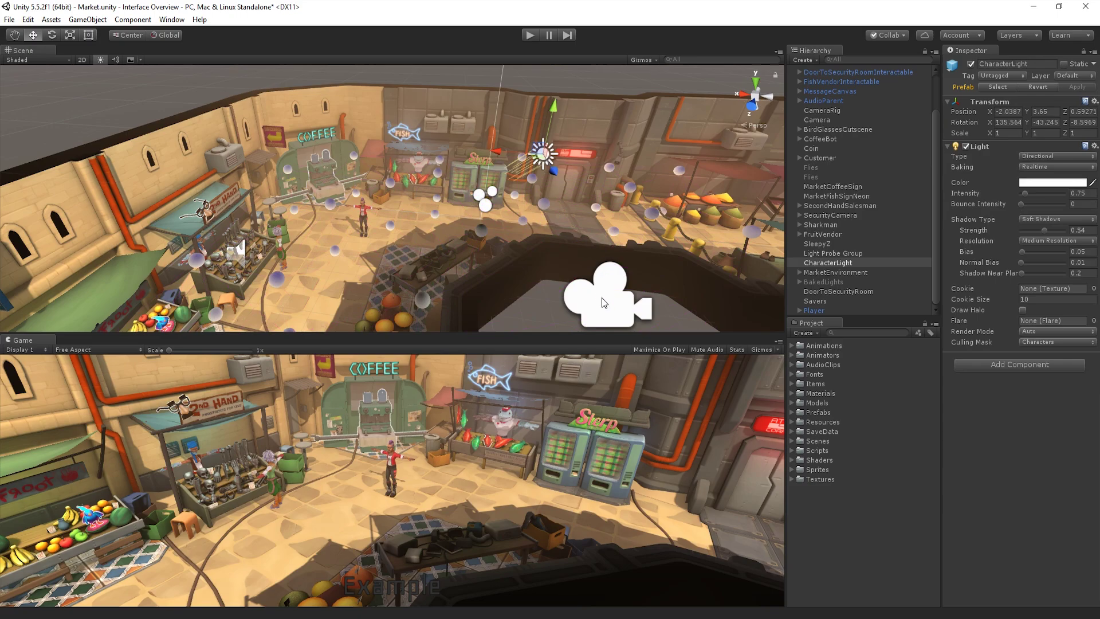
Step: Turn 3D Icons off and back on for the Scene view gizmos, and adjust the 3D icon size
left_click(645, 62)
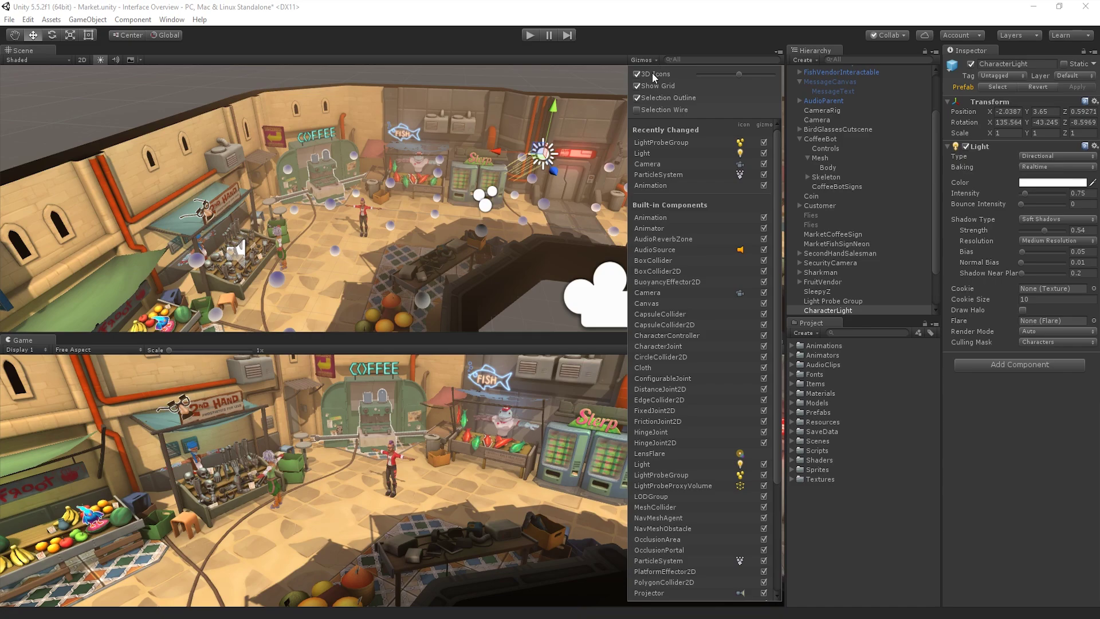
left_click(652, 73)
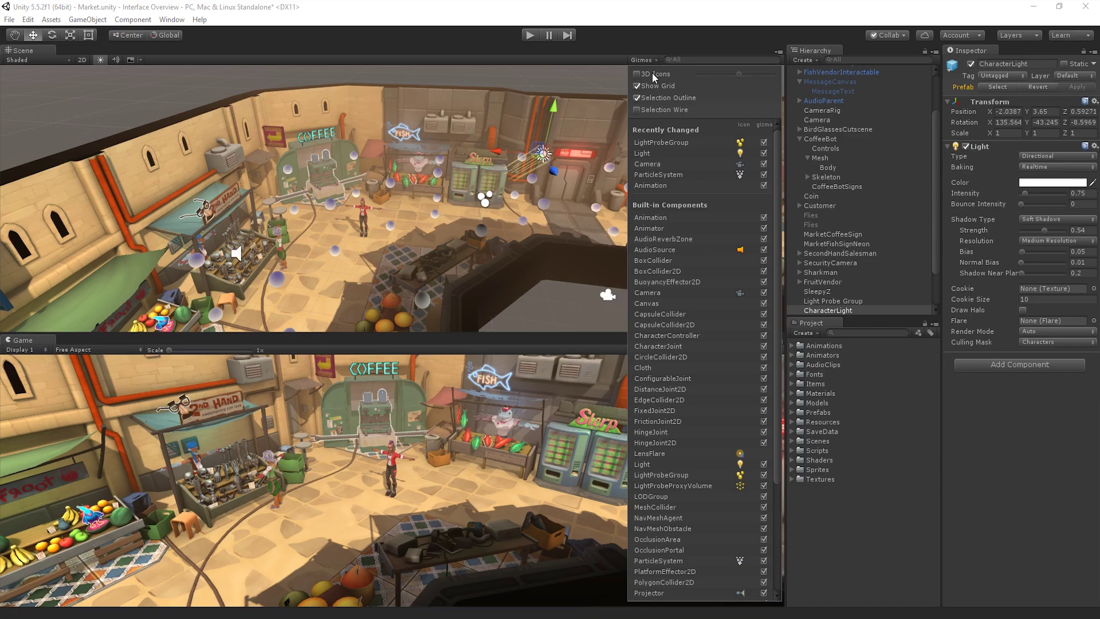
middle_click_drag(530, 203, 465, 213)
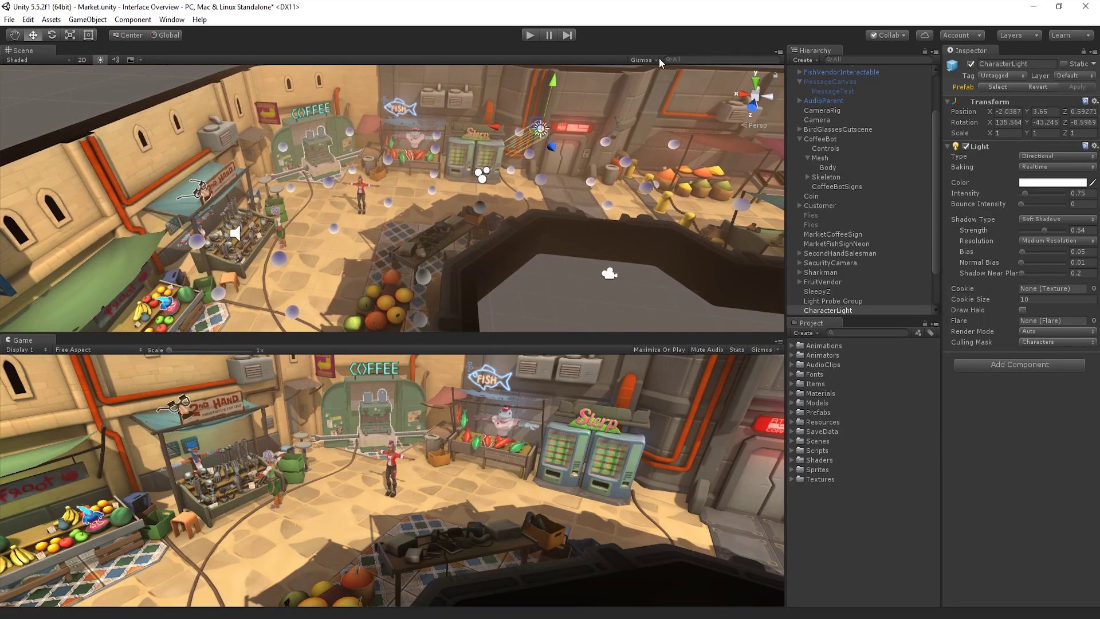
left_click(643, 60)
left_click(636, 75)
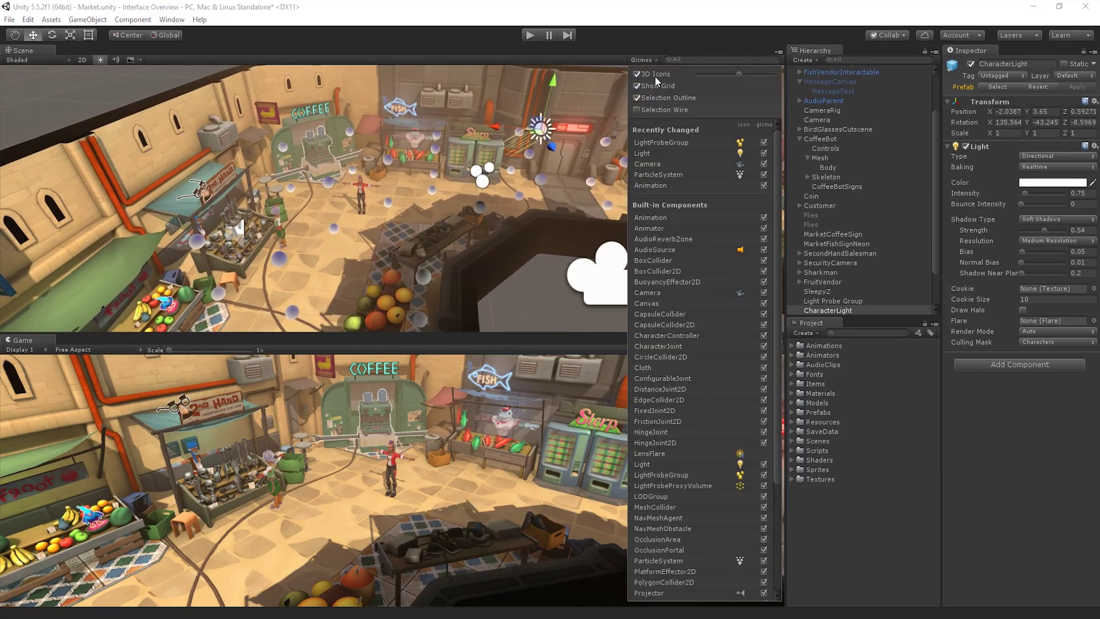
mouse_move(739, 75)
left_mouse_down()
mouse_move(766, 75)
mouse_move(740, 79)
left_mouse_up()
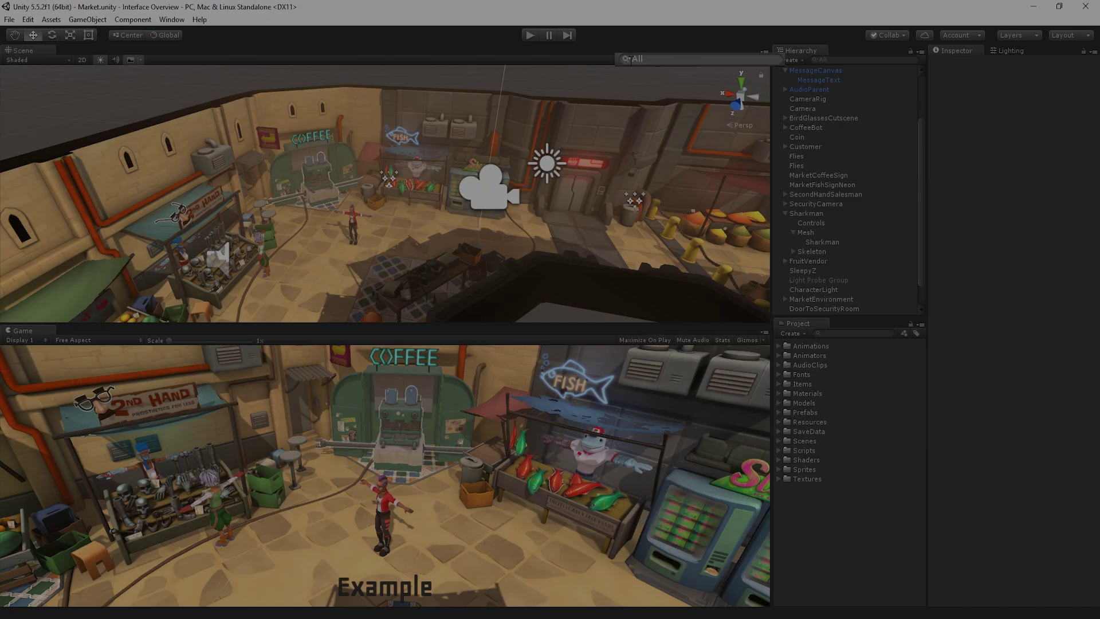
Step: Filter the scene by "player", select the Player character and frame it in the Scene view
type("player")
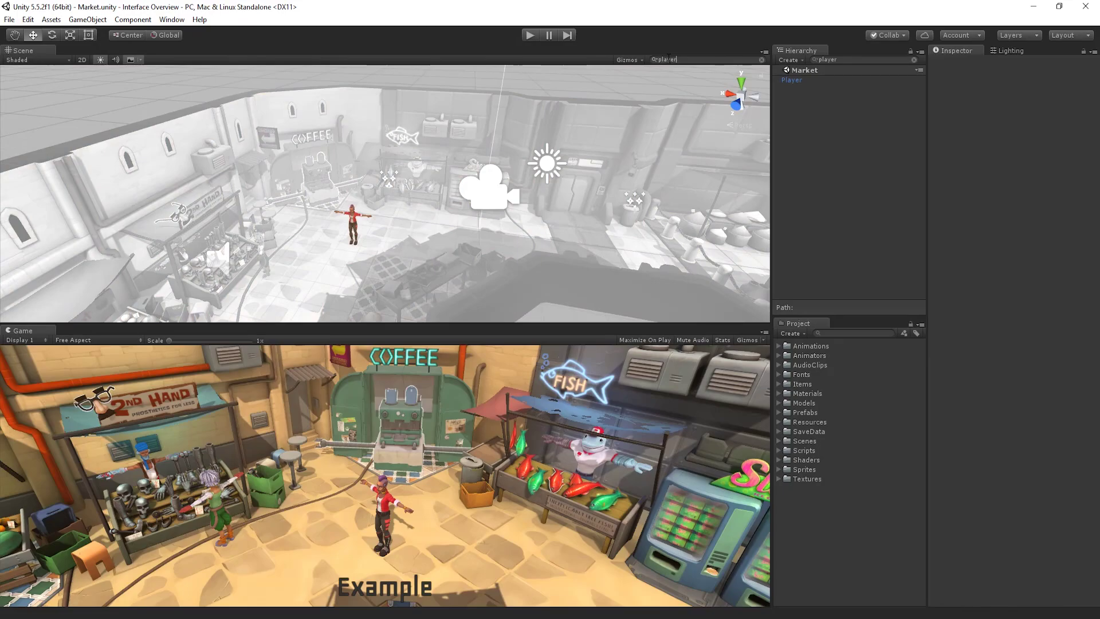
left_click(355, 223)
key("f")
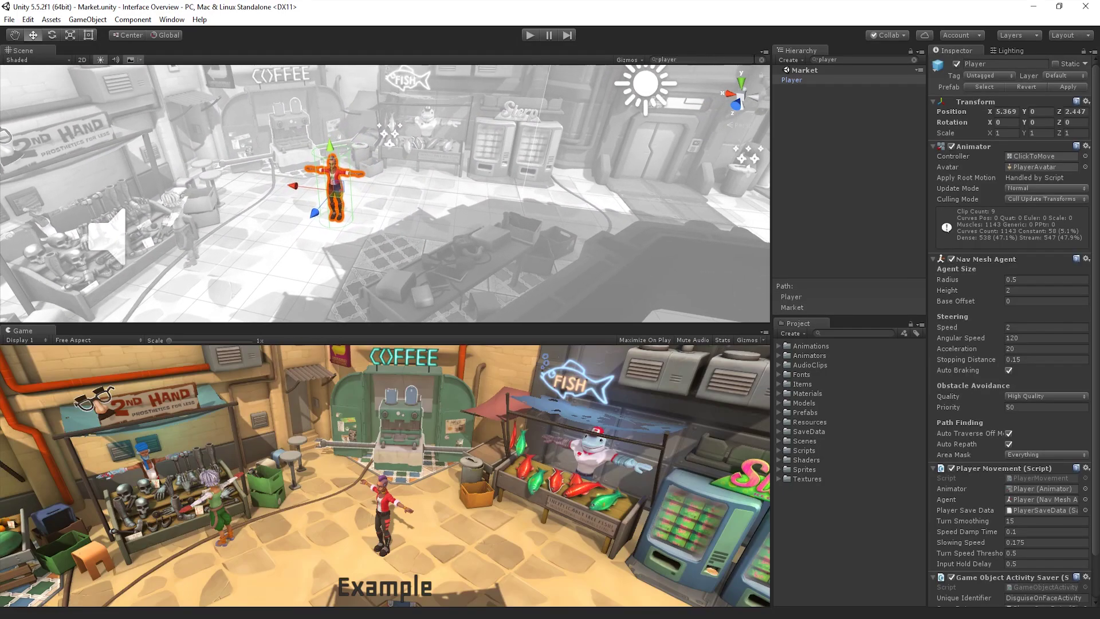
Step: Replace the scene search with the type filter "t:light" and frame CharacterLight from the Hierarchy
left_click(761, 59)
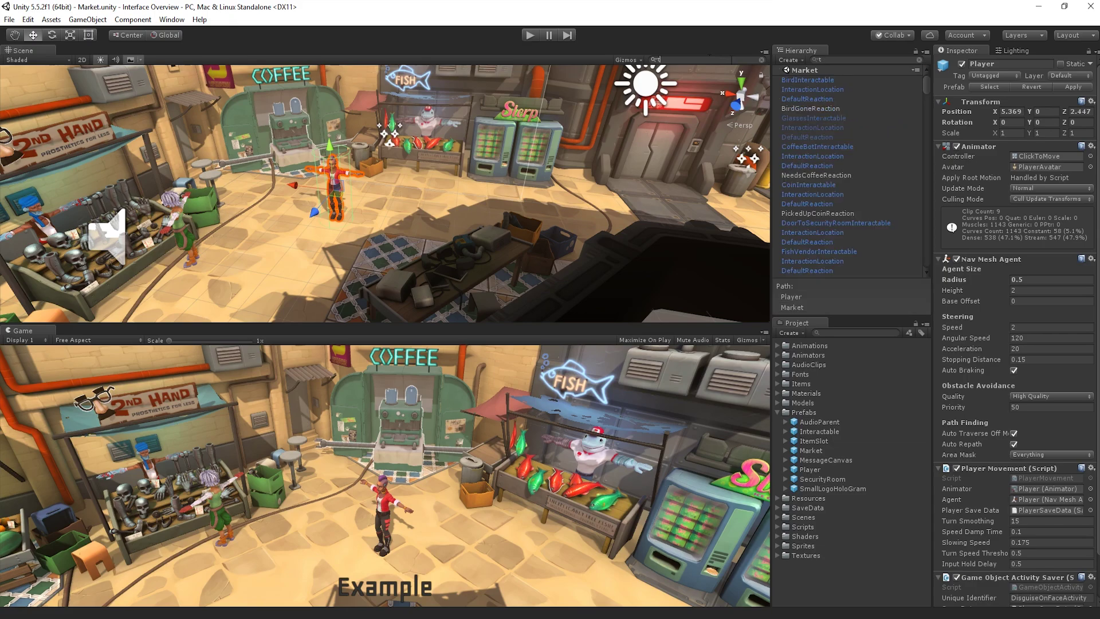
type("t:")
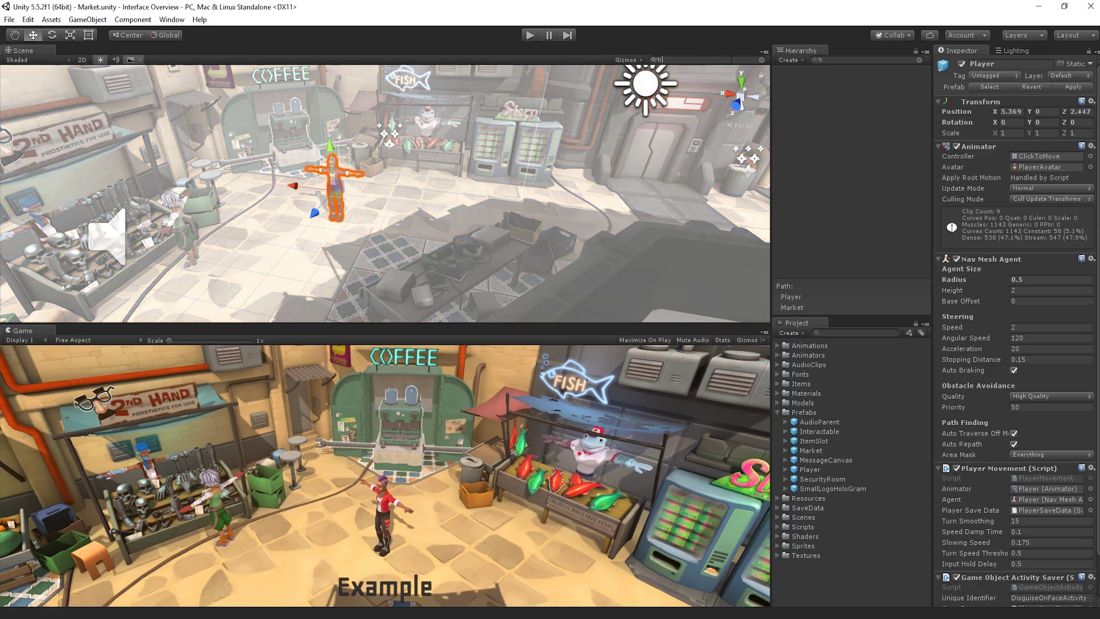
type("light")
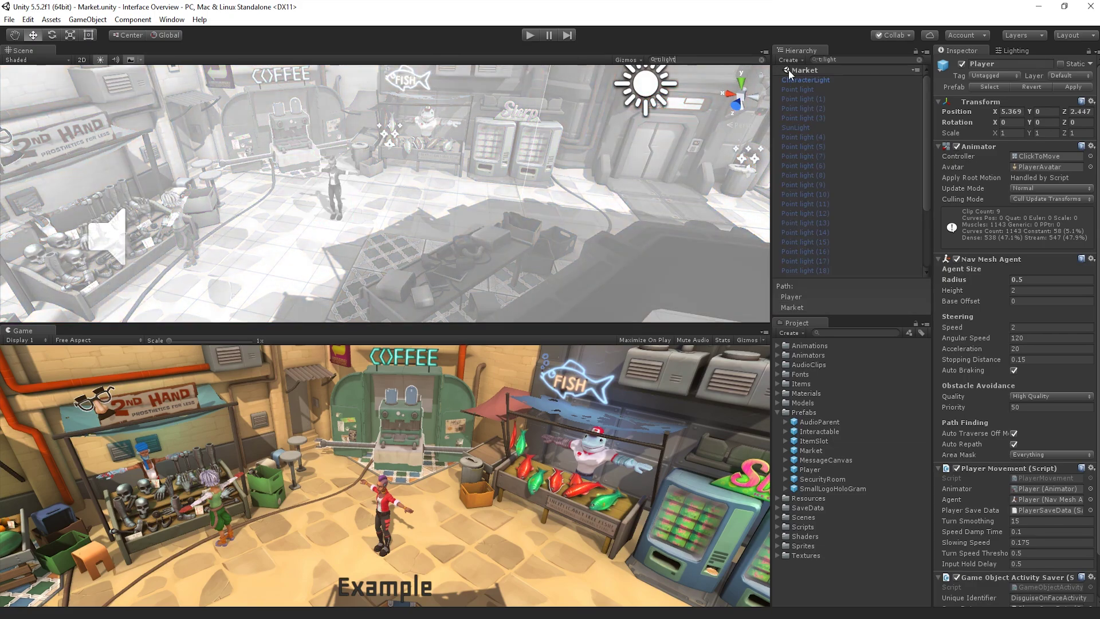
double_click(829, 79)
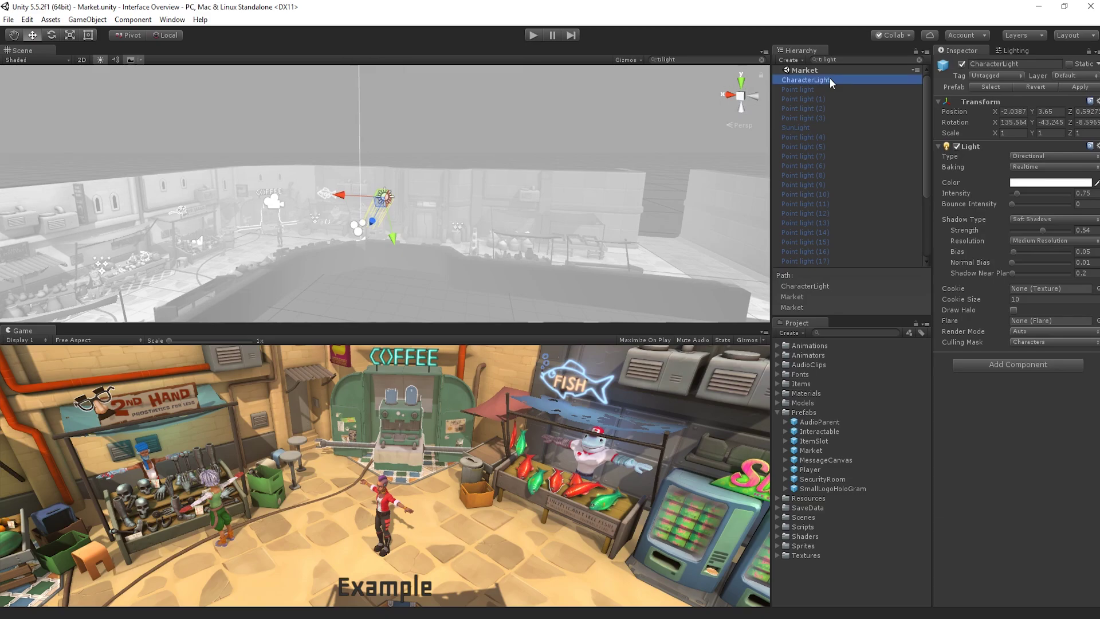